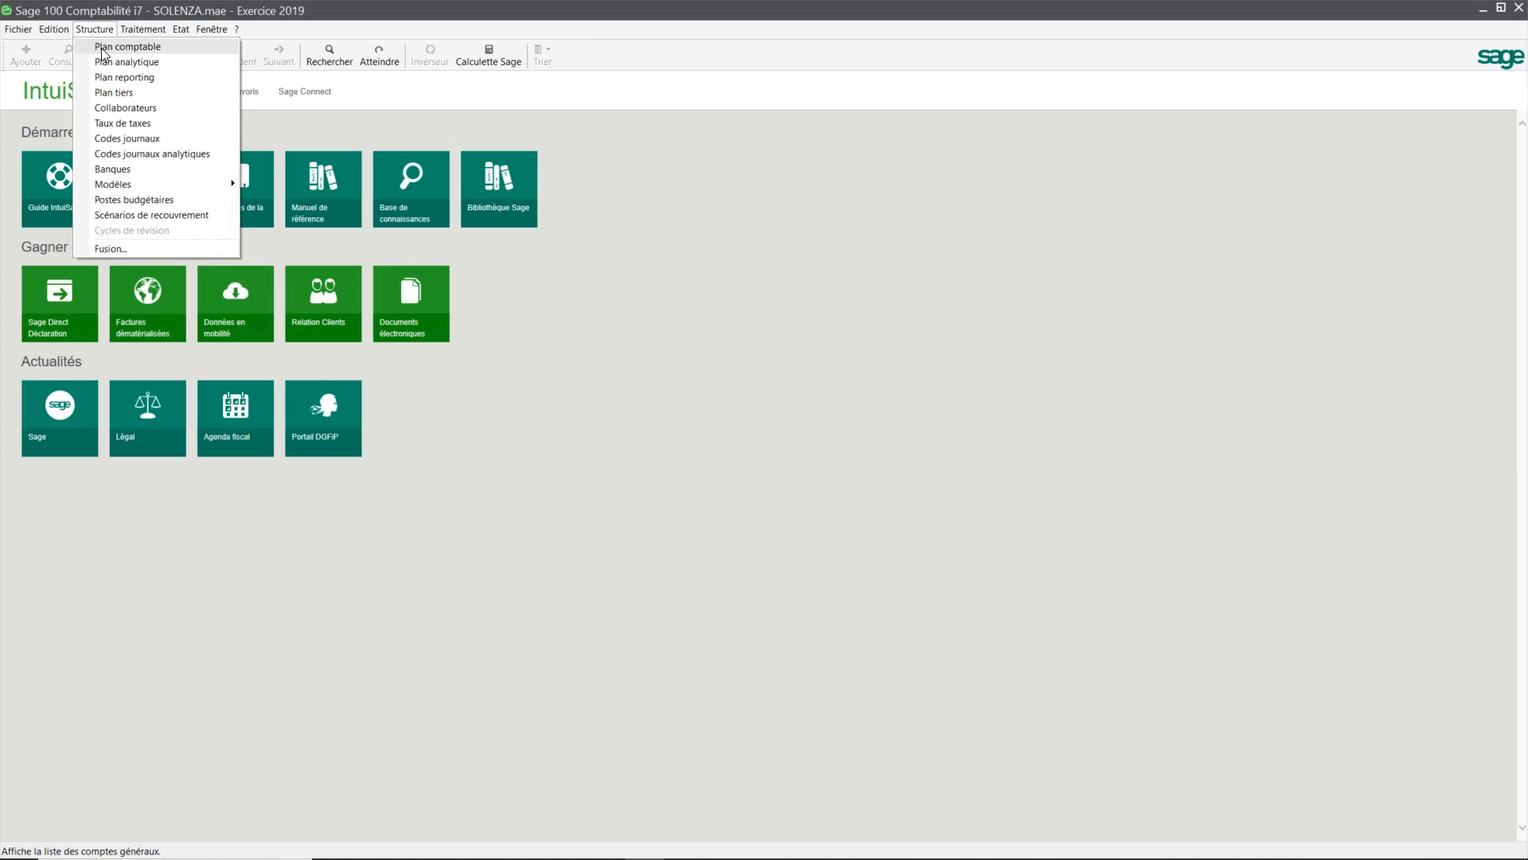
# Open the chart of accounts and look through the numbers and titles of the general accounts
pyautogui.click(100, 46)
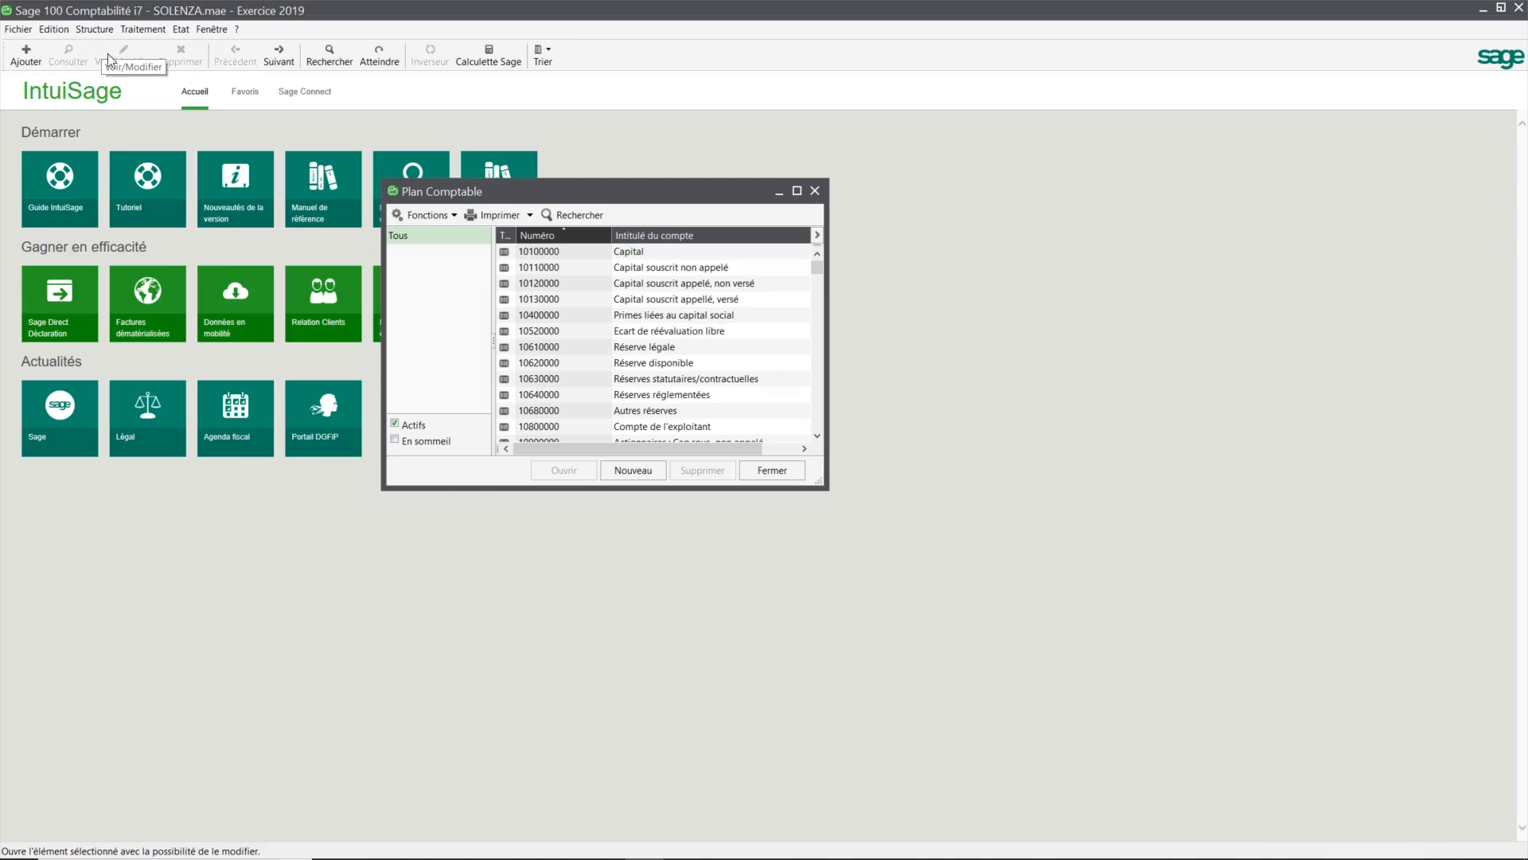
pyautogui.scroll(-3, 581, 250)
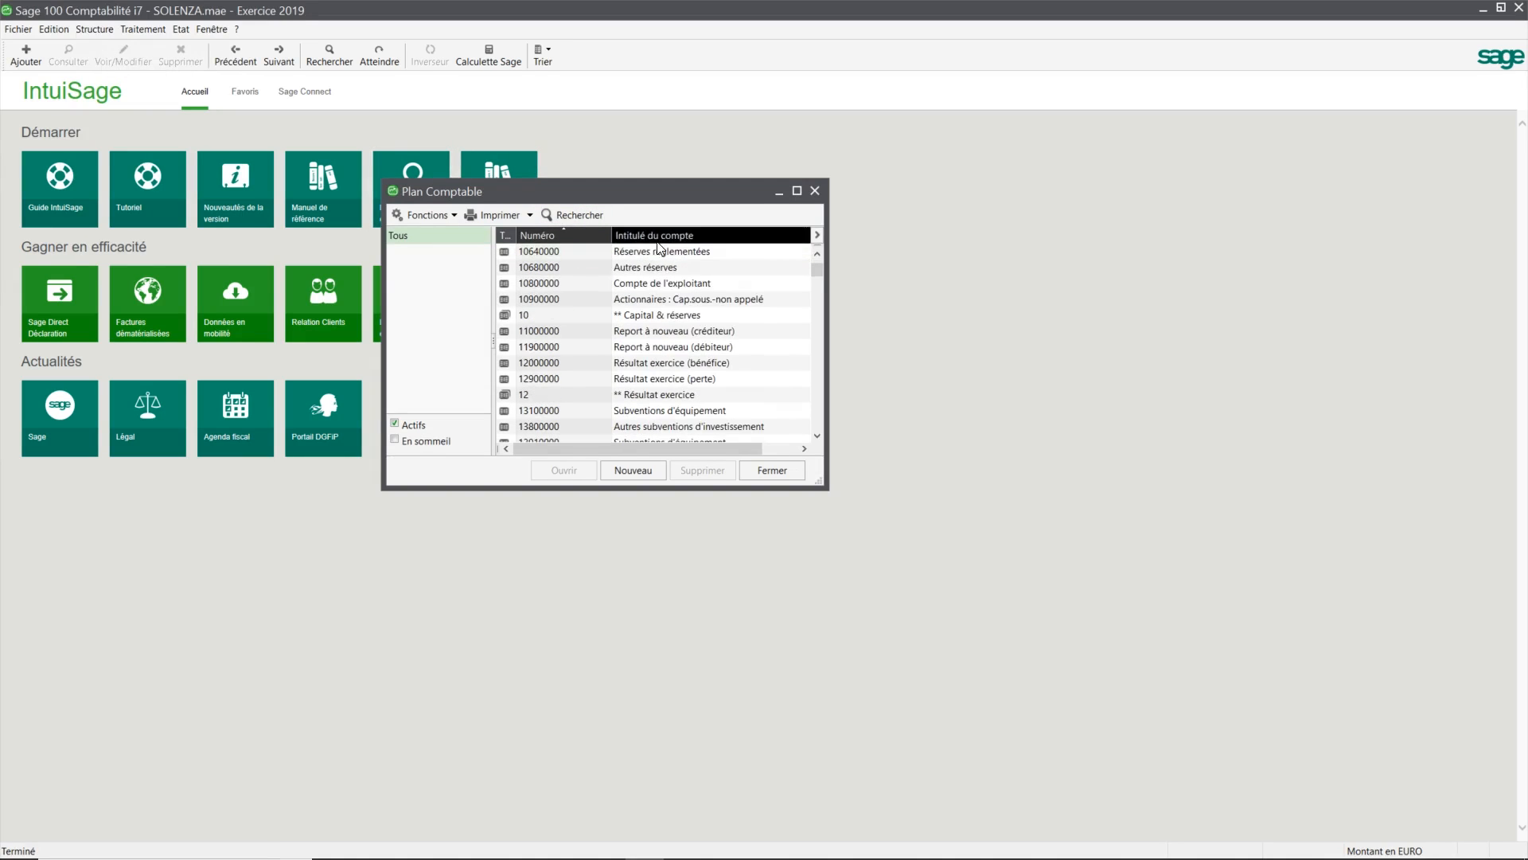
pyautogui.scroll(-6, 659, 281)
pyautogui.scroll(-8, 661, 288)
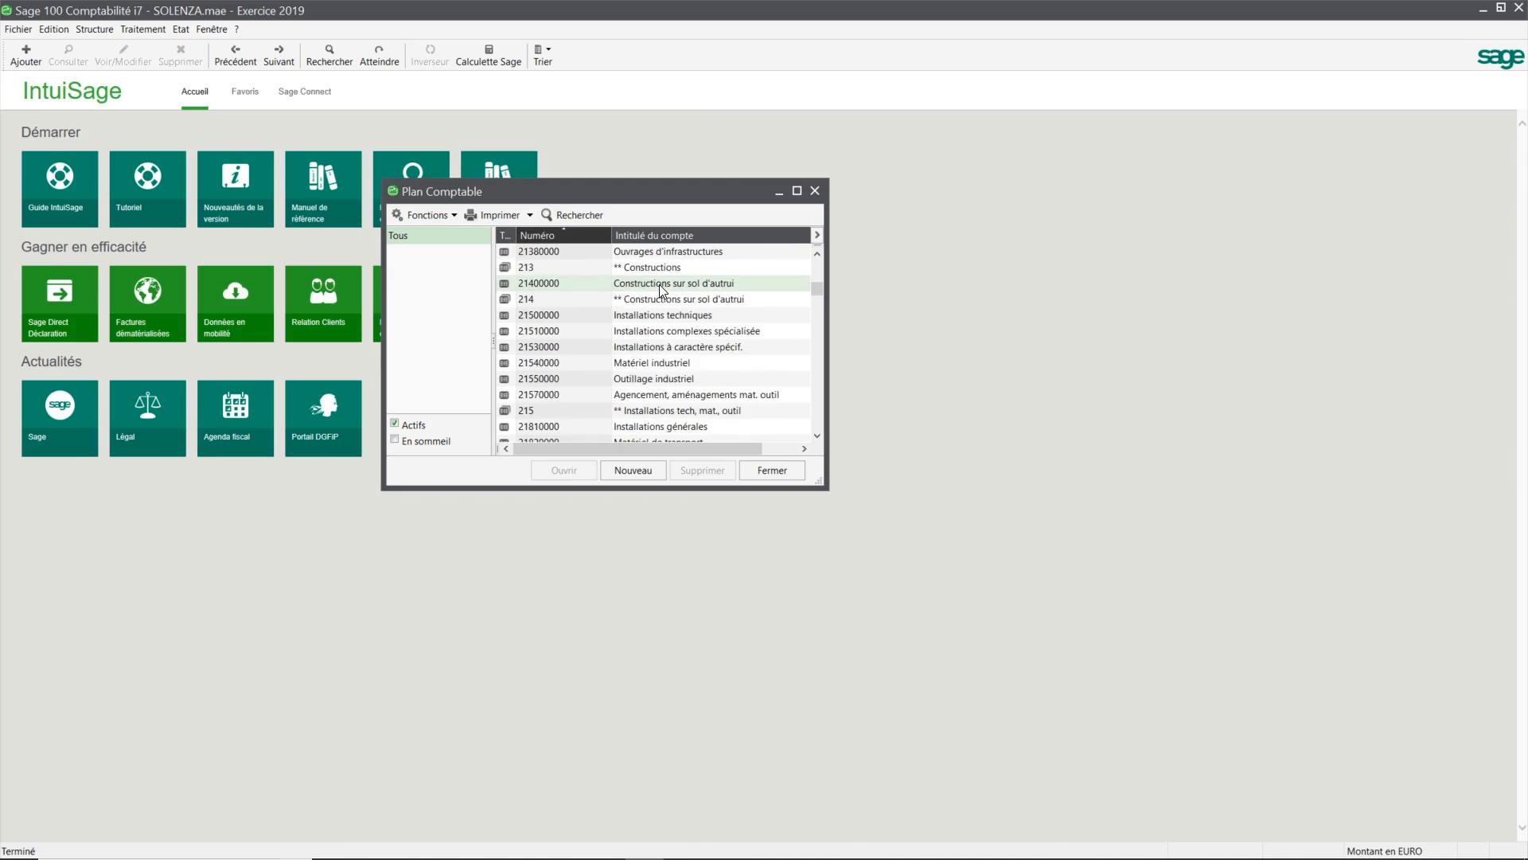
pyautogui.scroll(-1, 665, 293)
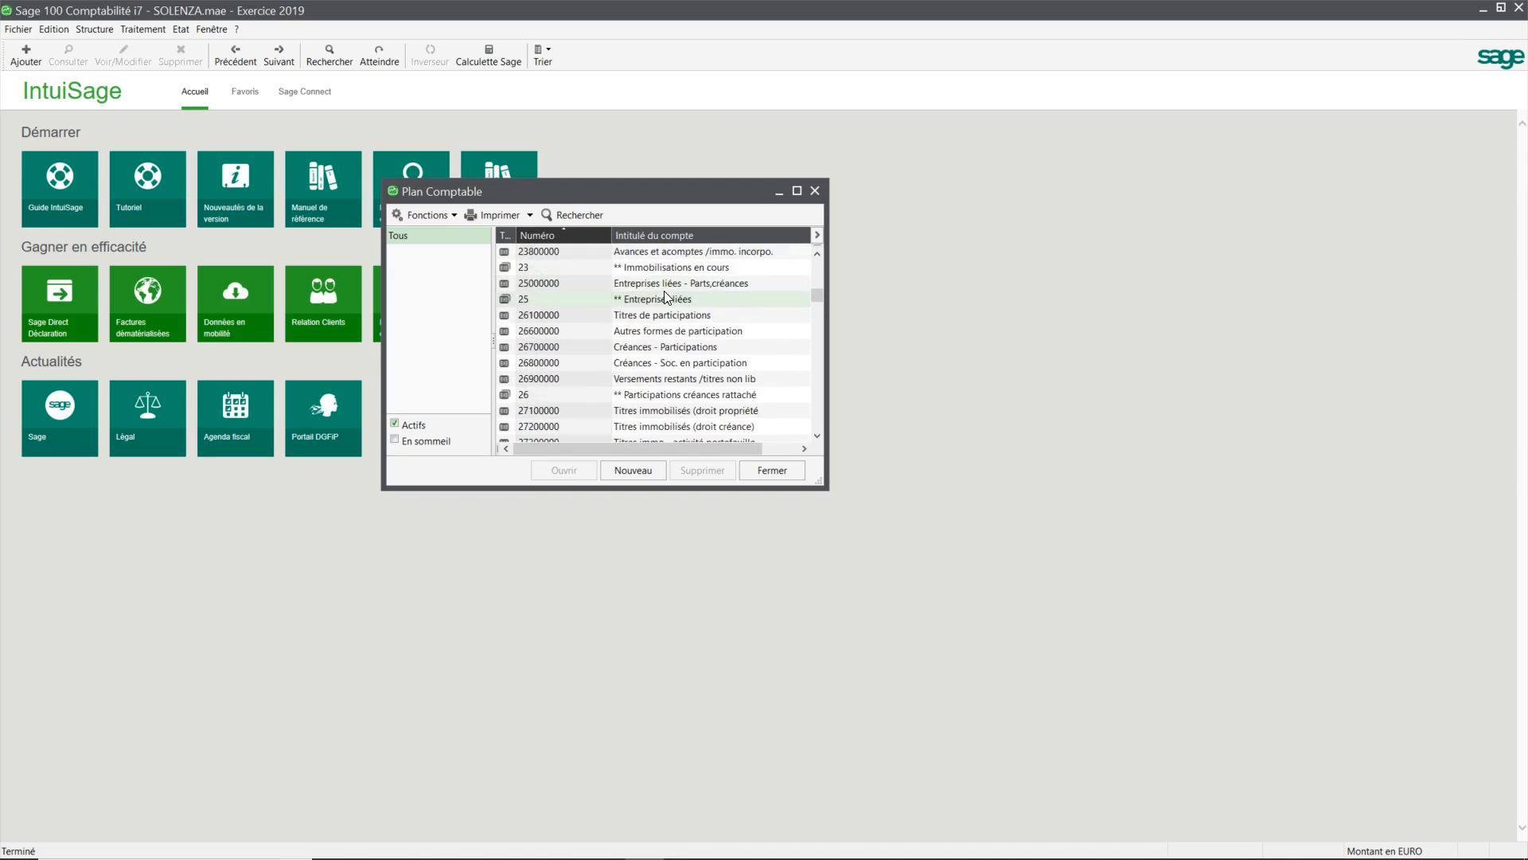
pyautogui.scroll(8, 666, 292)
pyautogui.scroll(10, 666, 297)
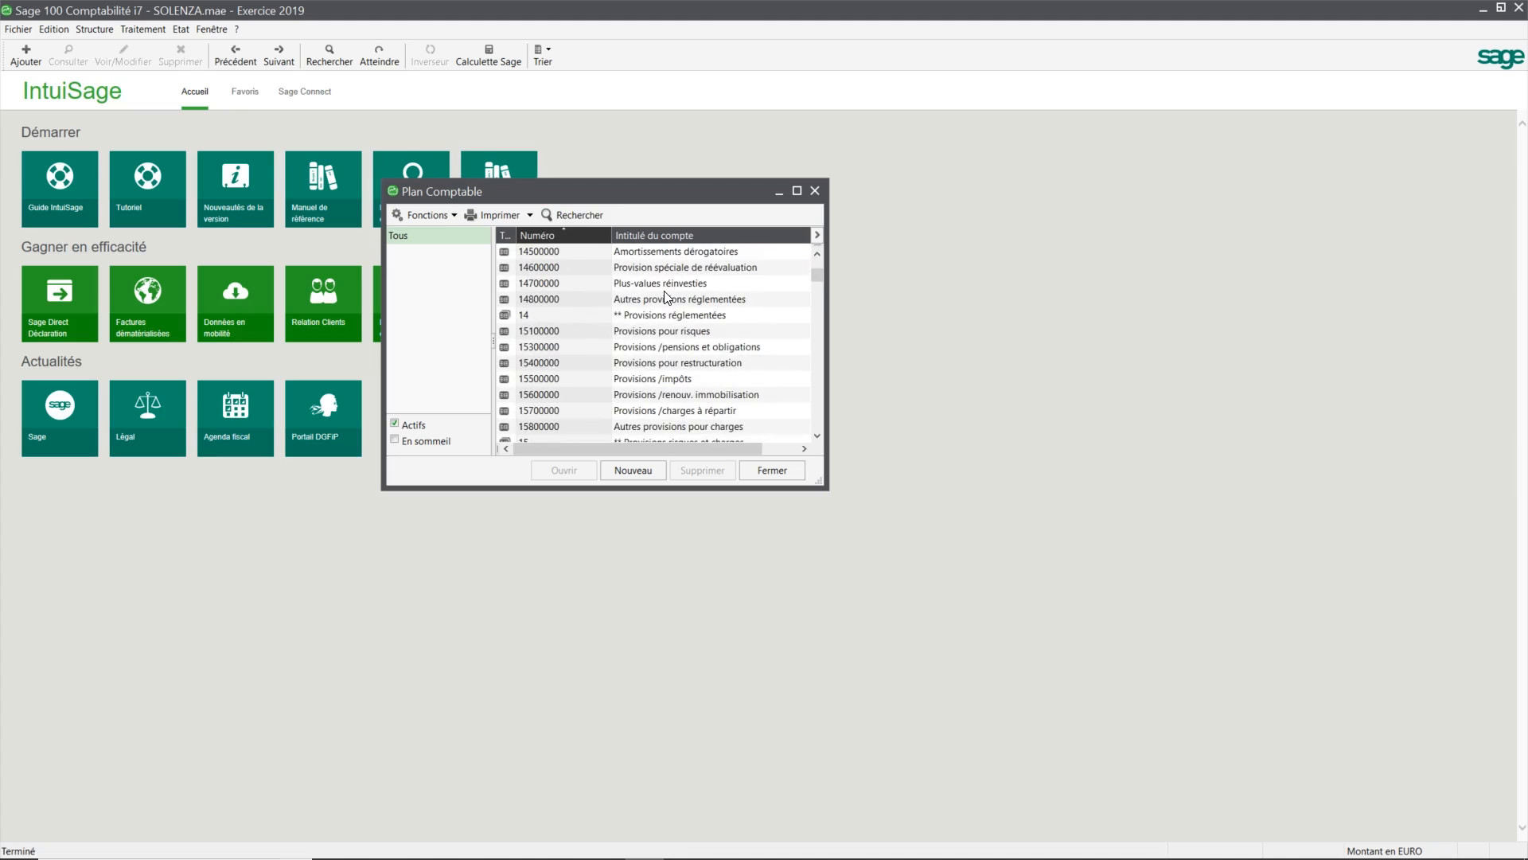
pyautogui.click(554, 266)
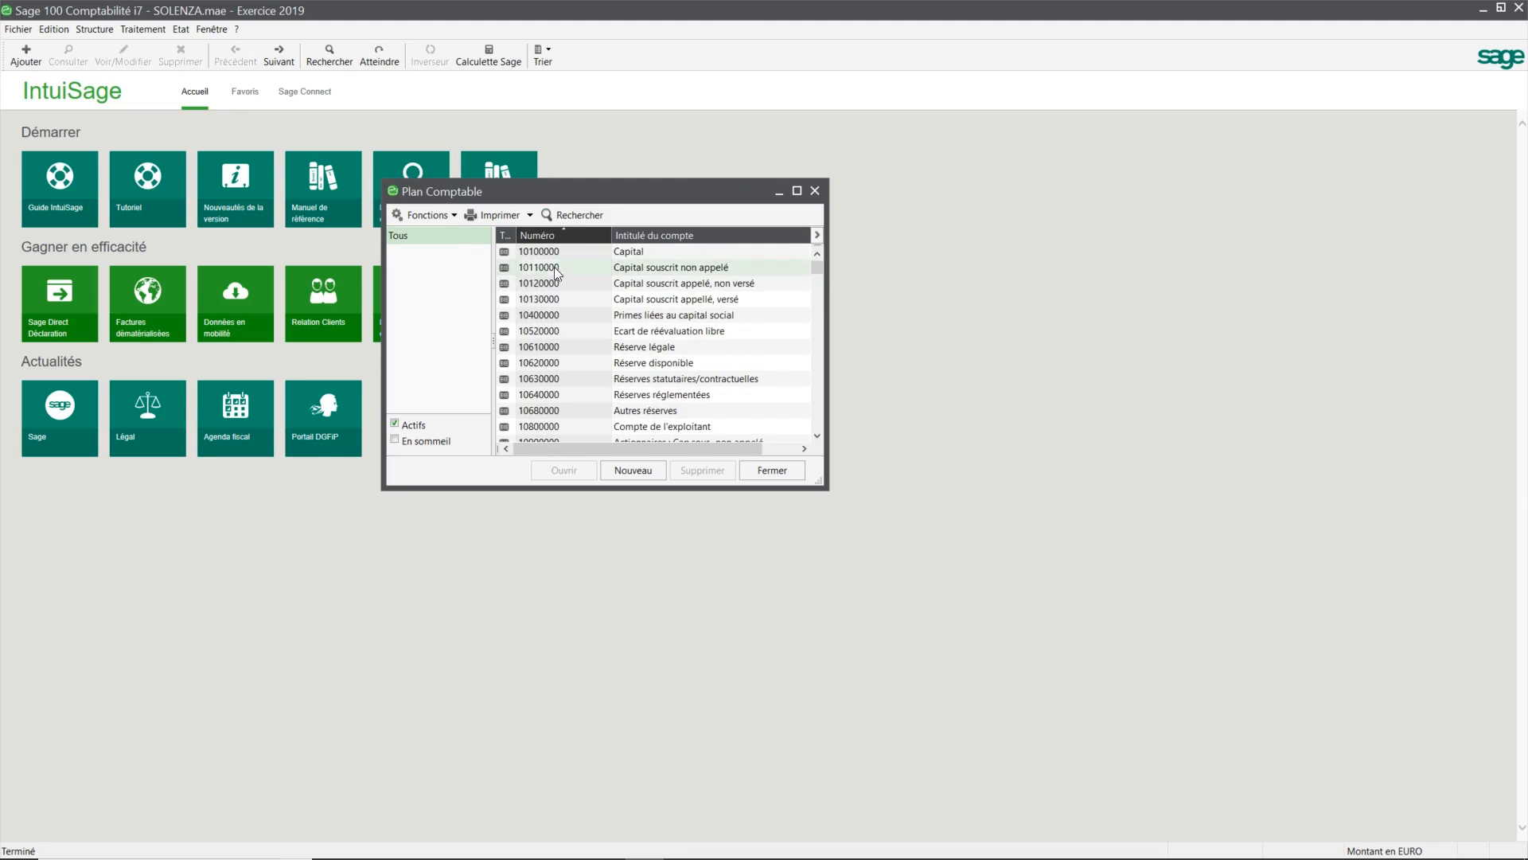
pyautogui.scroll(-10, 552, 271)
pyautogui.scroll(-10, 547, 280)
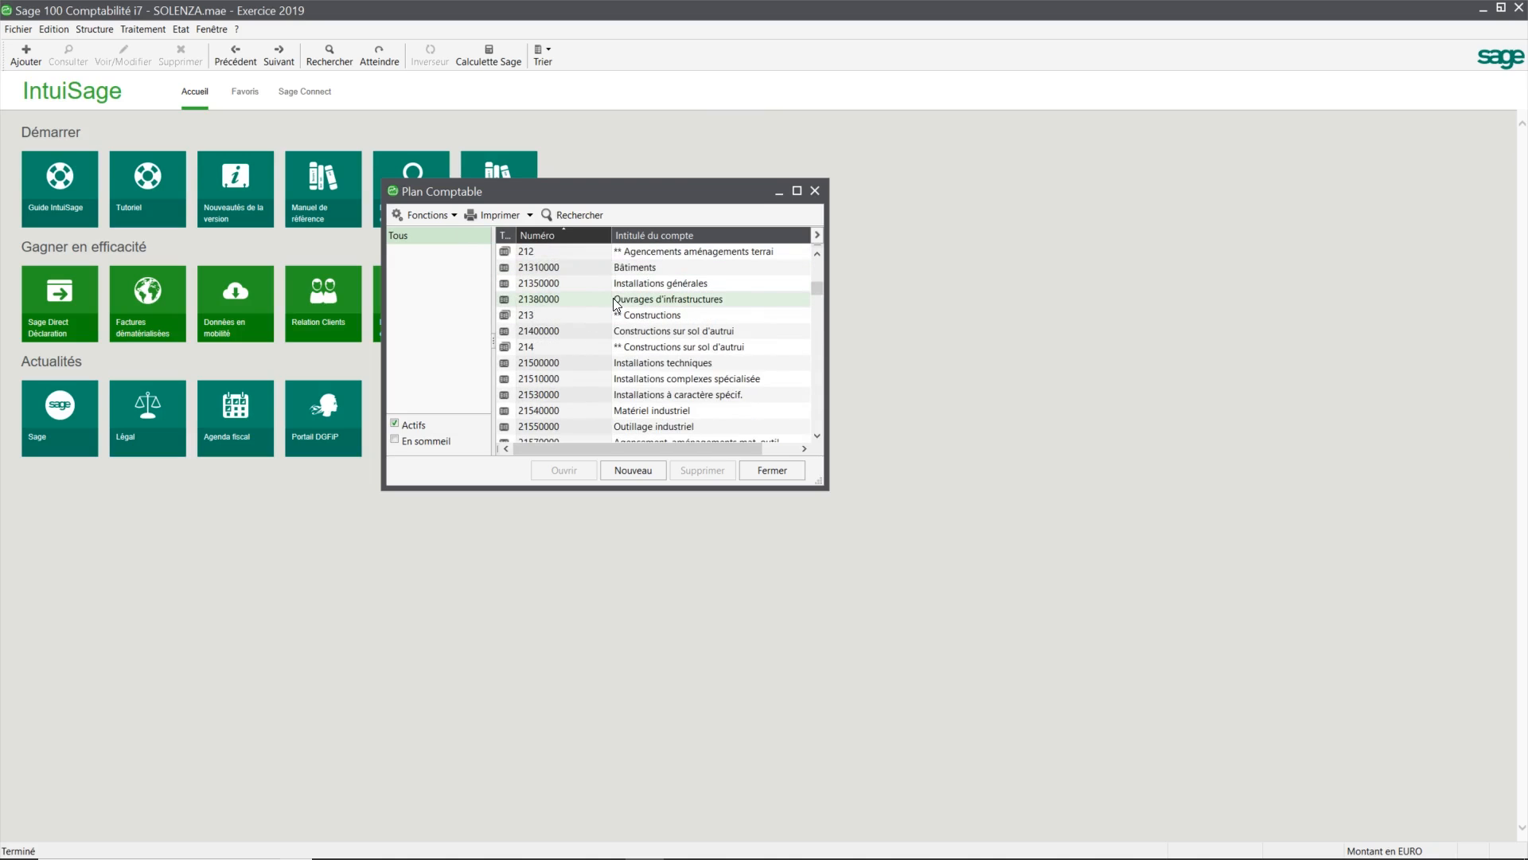
pyautogui.scroll(-10, 615, 302)
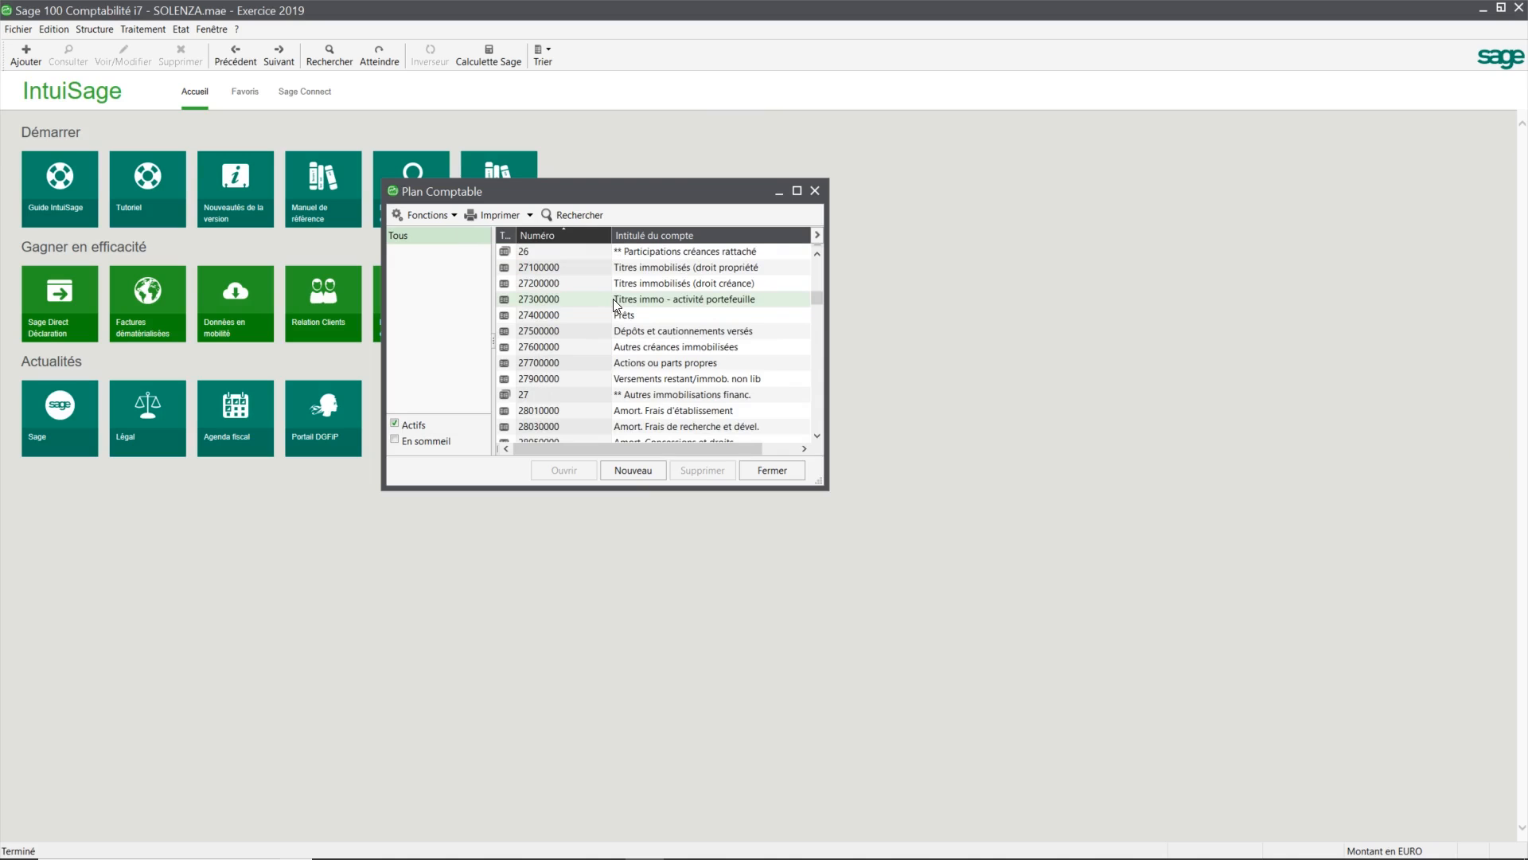
pyautogui.scroll(12, 615, 307)
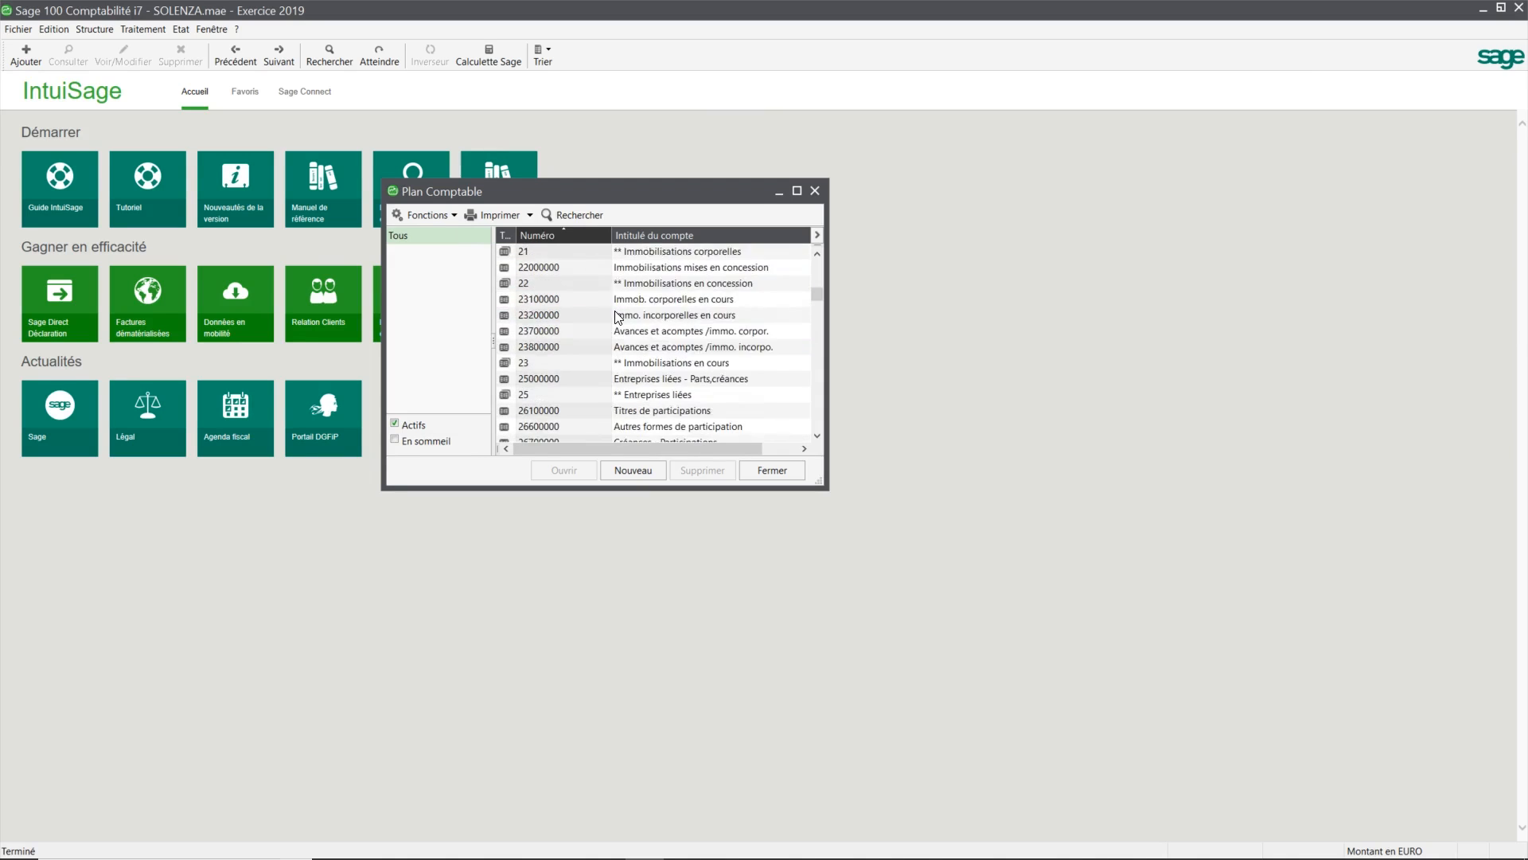
pyautogui.scroll(10, 619, 316)
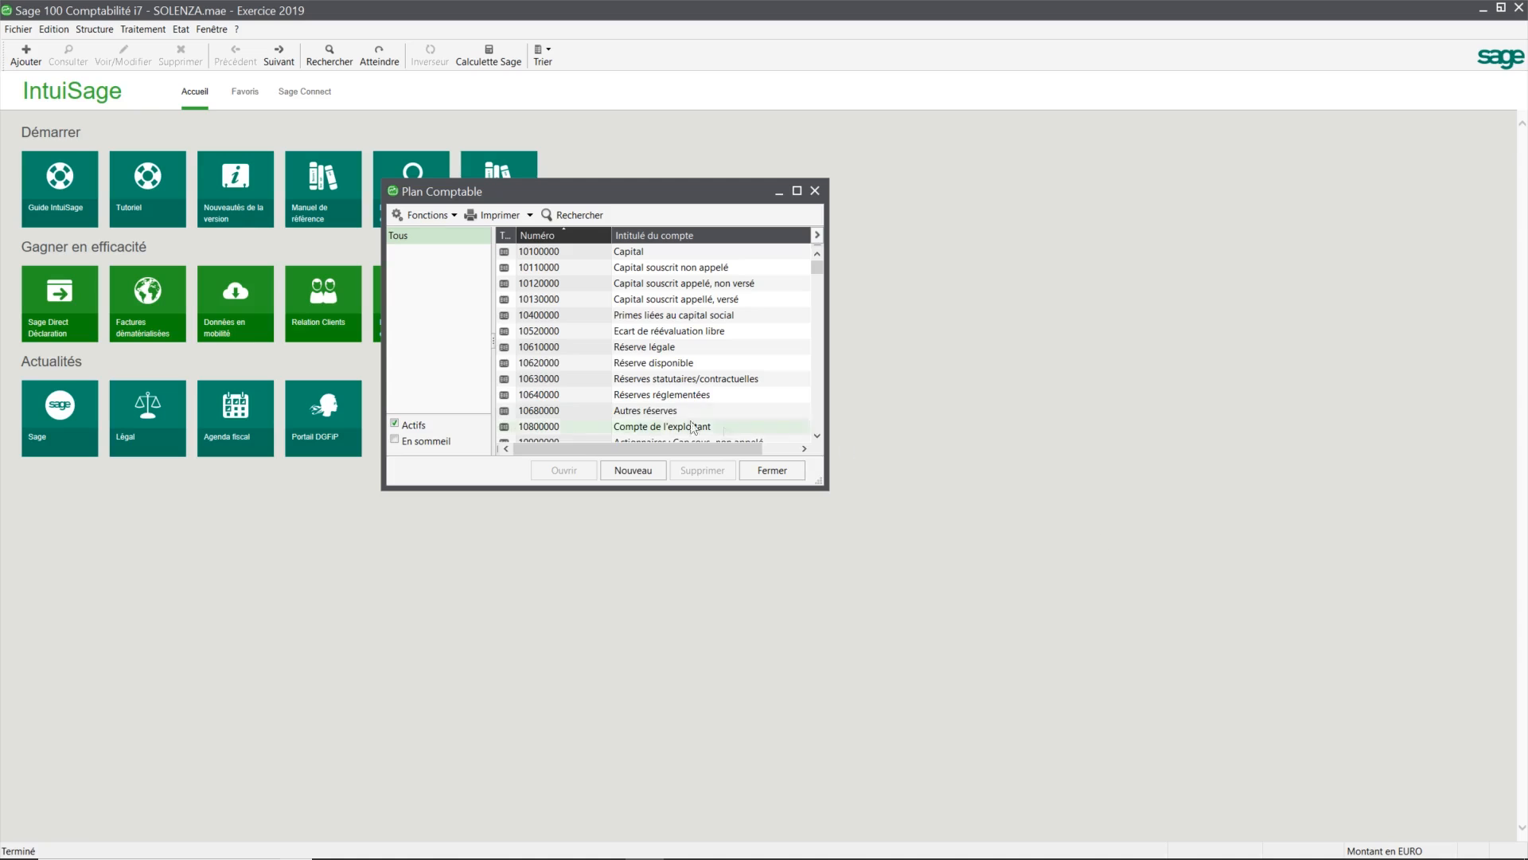
# Create a new general account with the number 60710000
pyautogui.click(634, 472)
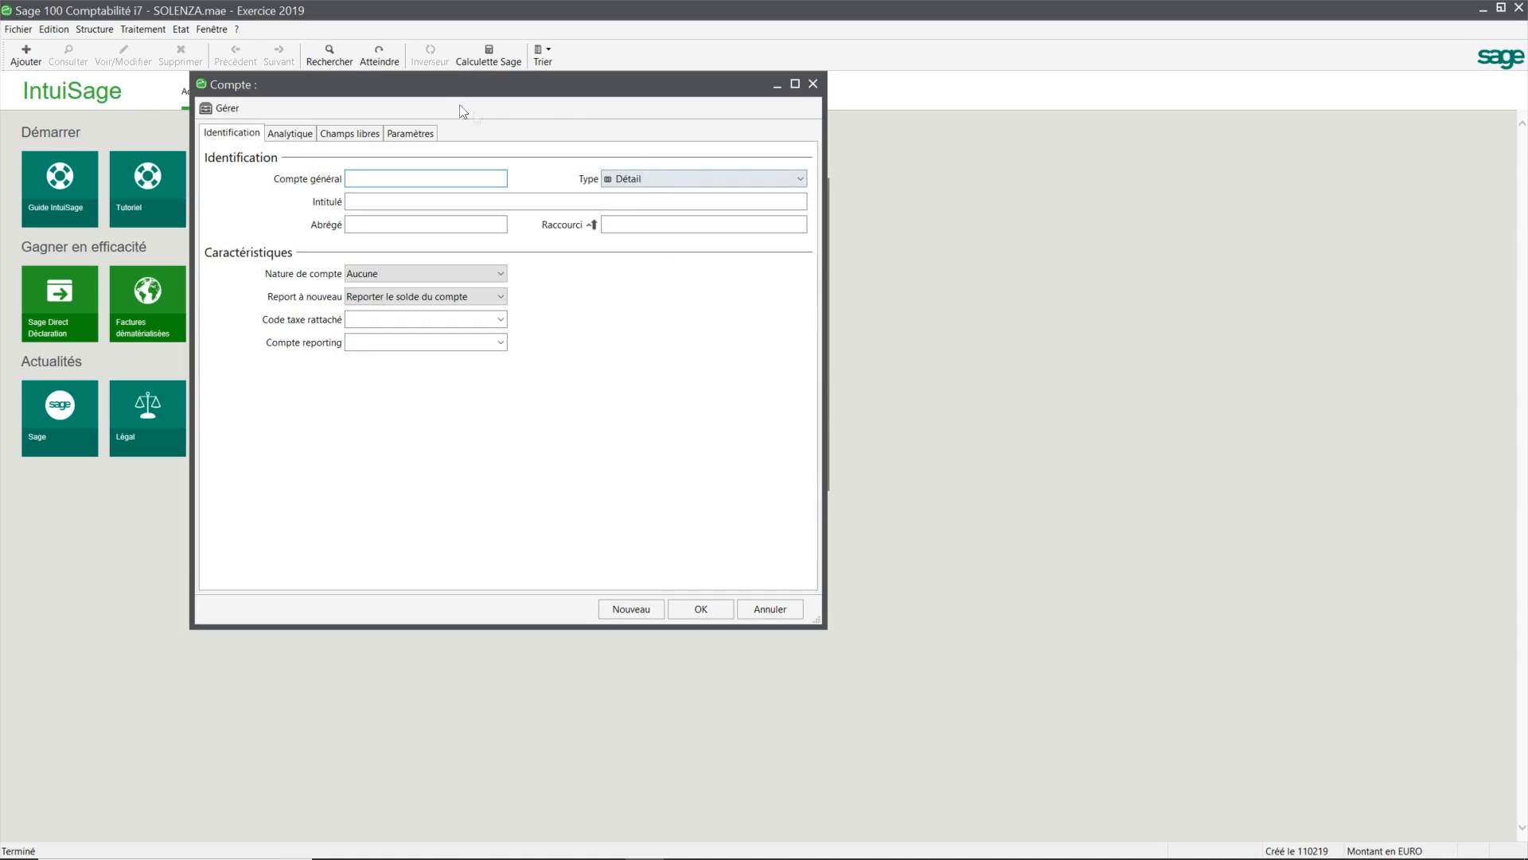
pyautogui.moveTo(440, 88); pyautogui.dragTo(635, 127)
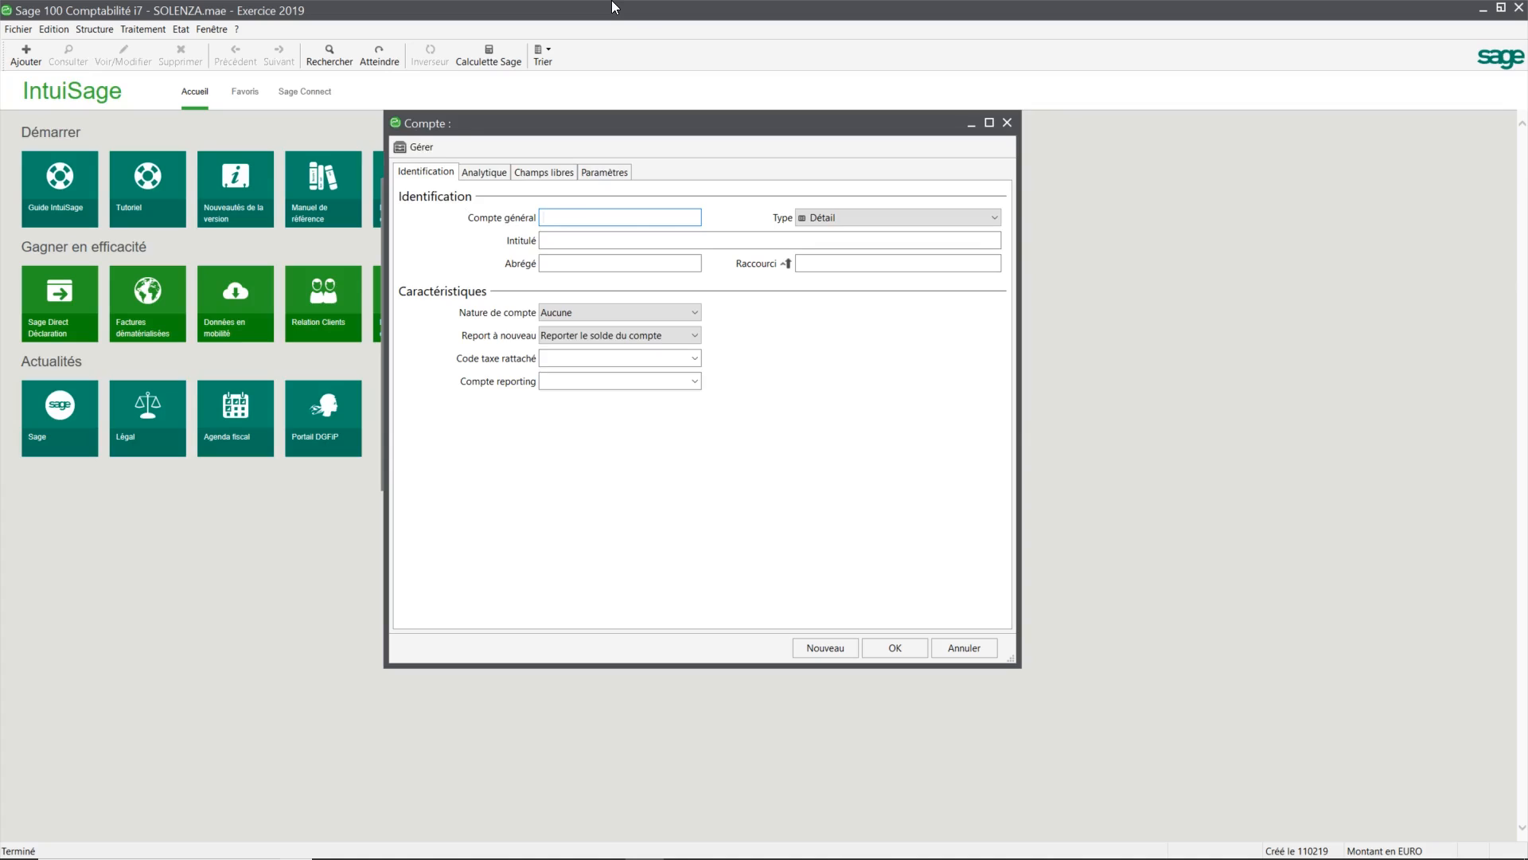
pyautogui.write('607')
pyautogui.write('10')
pyautogui.write('000')
pyautogui.press('Tab')
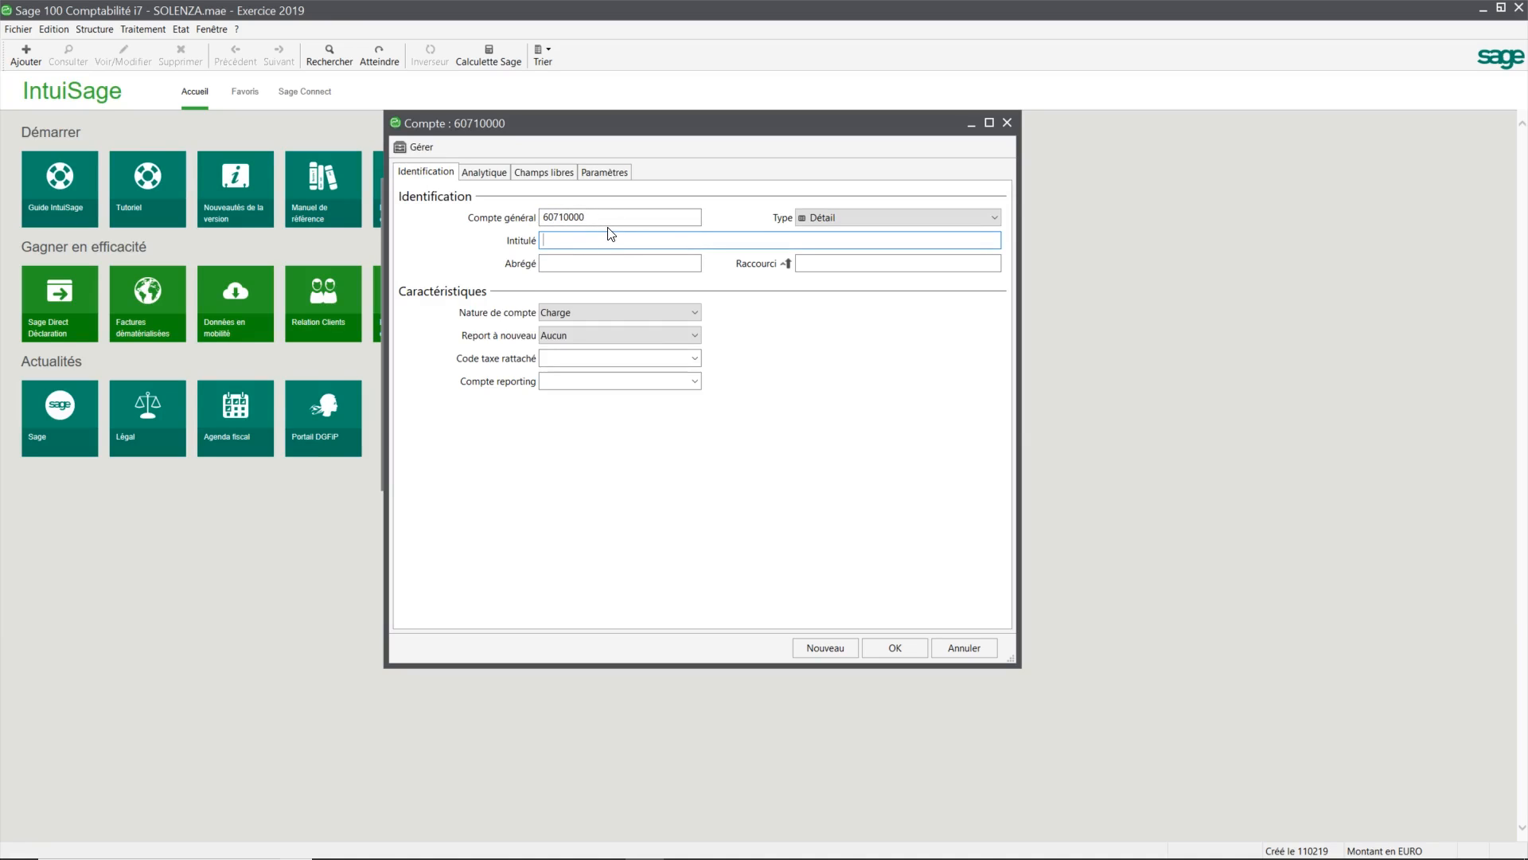
# Title the account ACHAT CHAUSSURE FEMME, keeping the proposed short name and the type Détail
pyautogui.write('ACHAT CHAUSSURE FE')
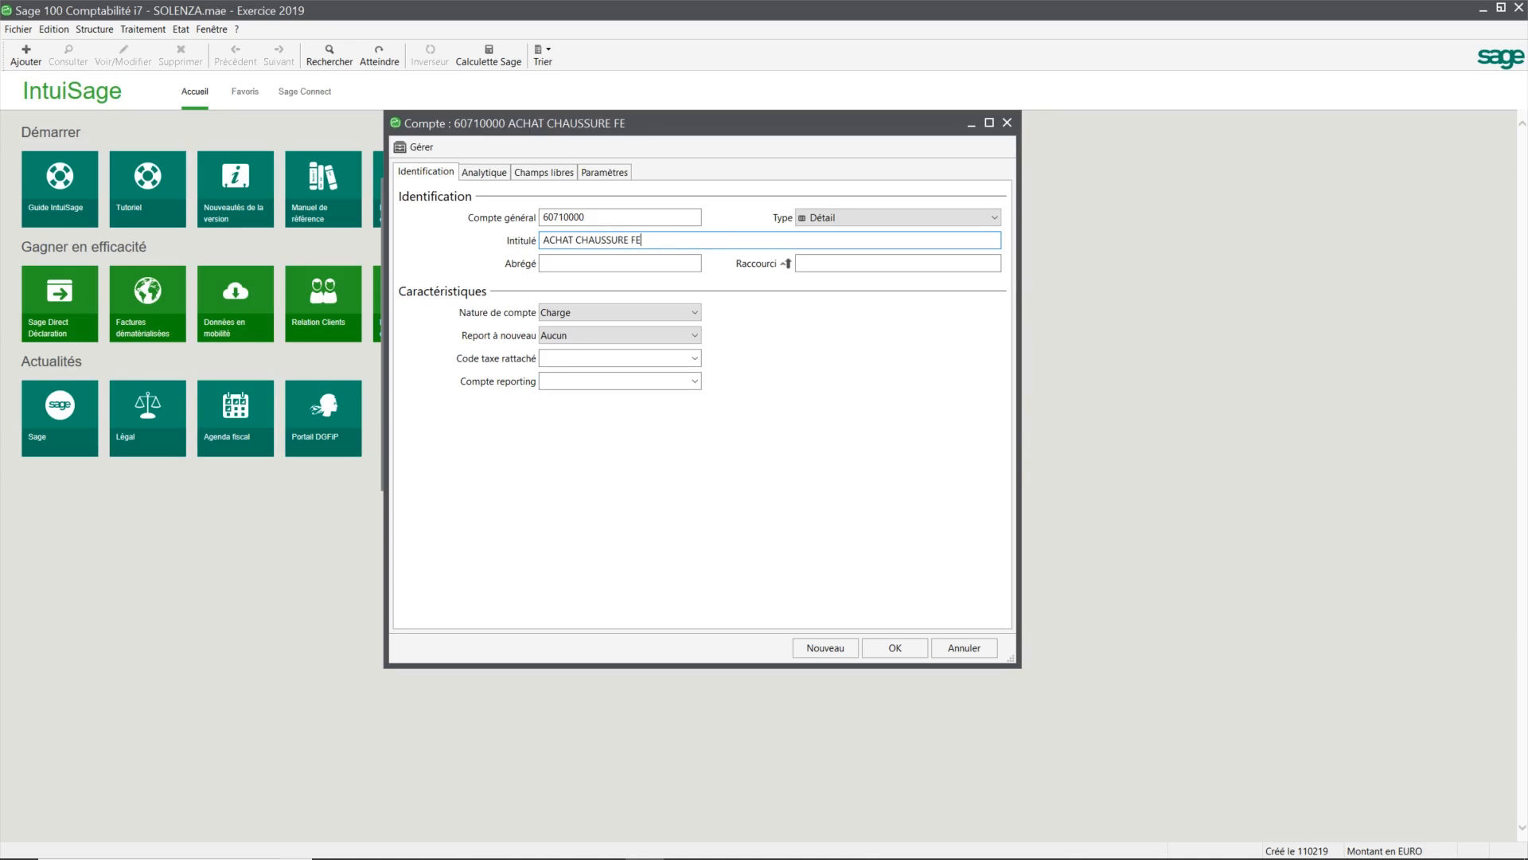
pyautogui.write('MME')
pyautogui.press('Tab')
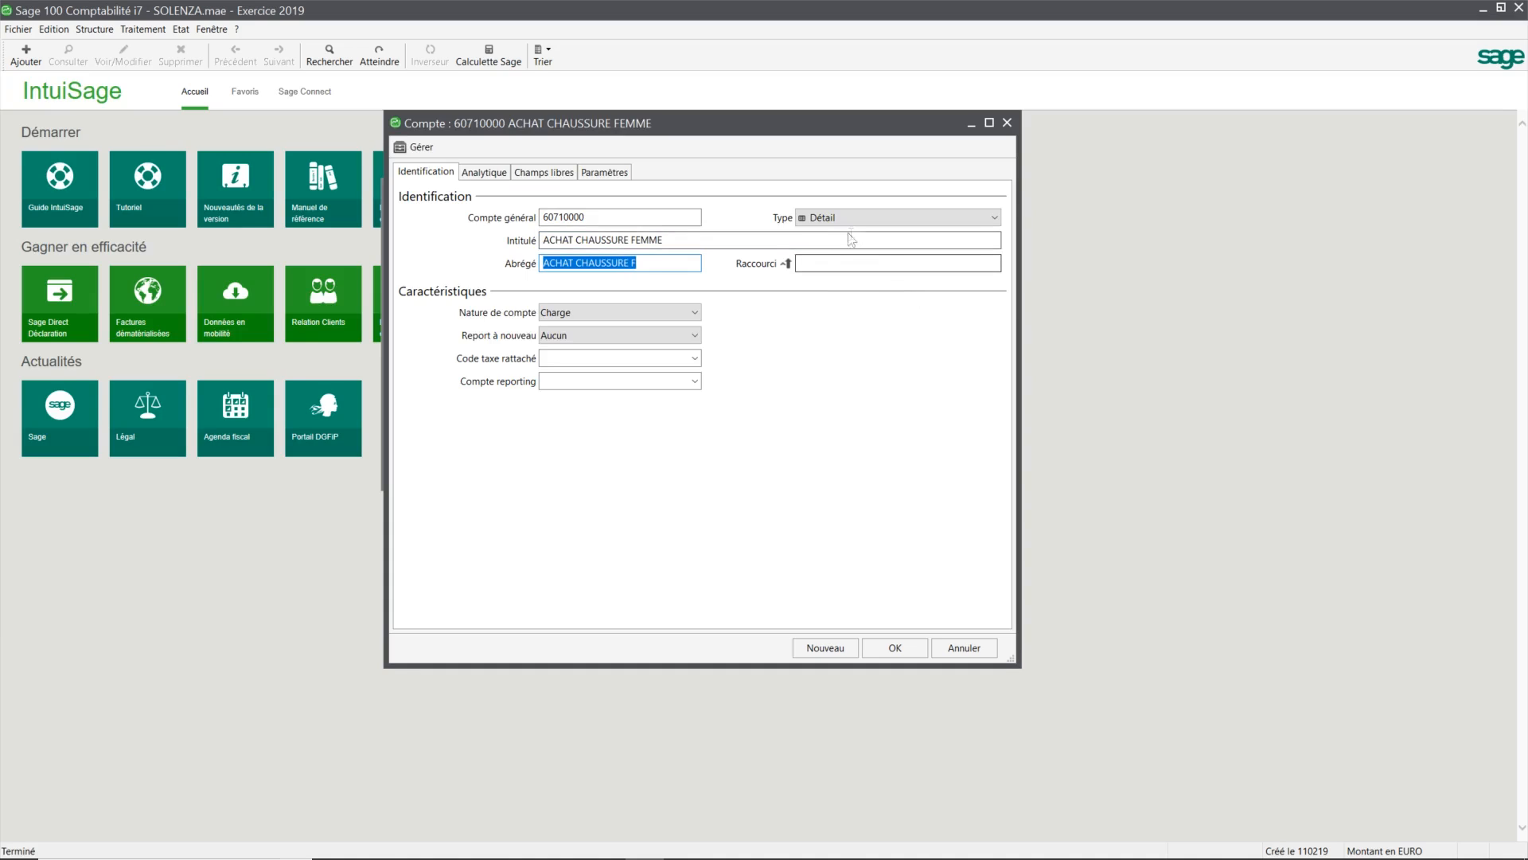
pyautogui.click(994, 218)
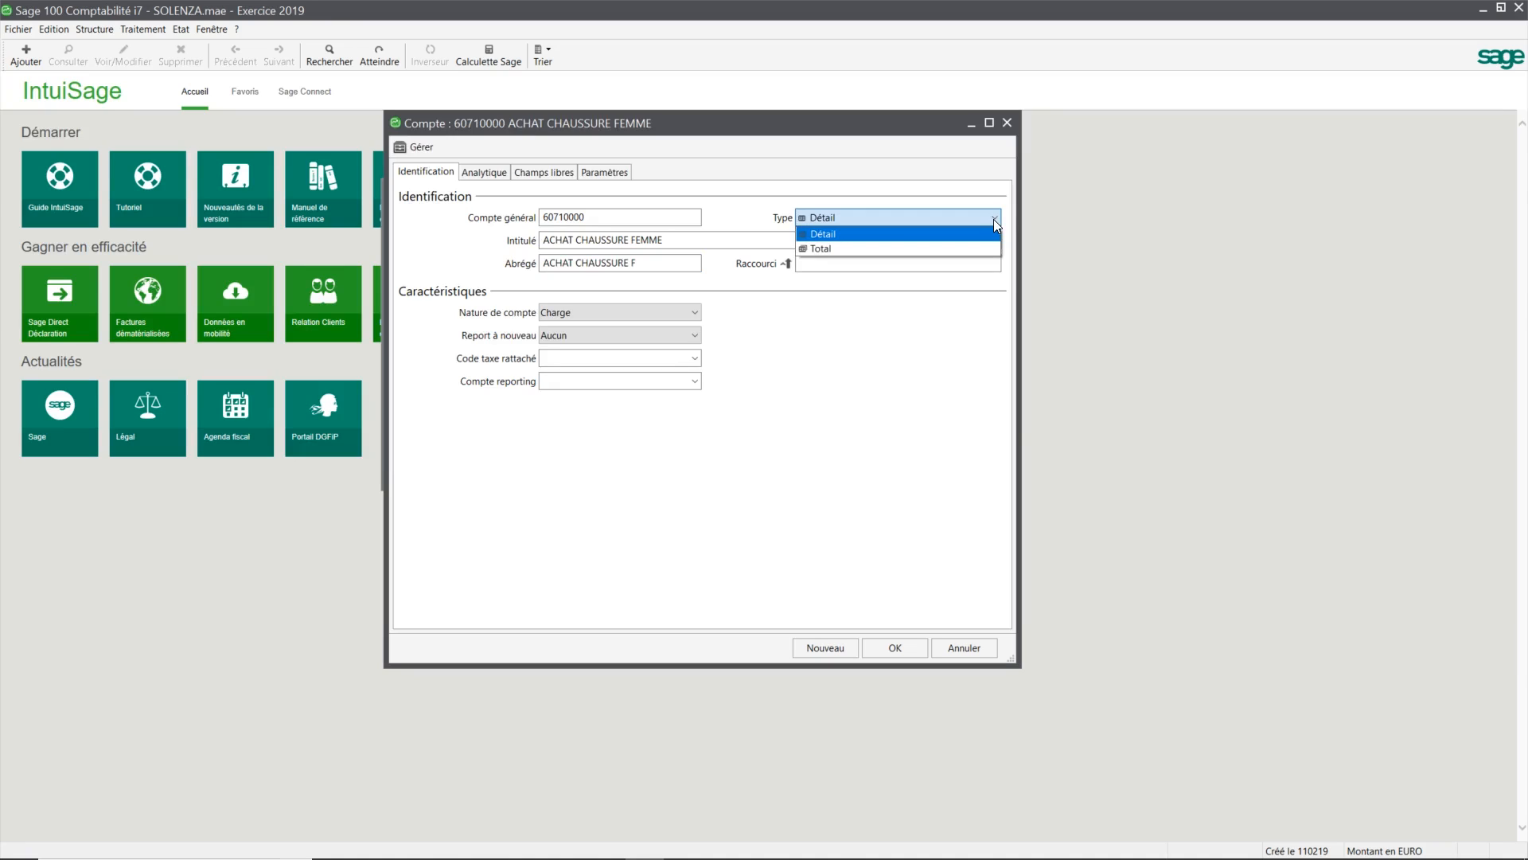
pyautogui.click(948, 218)
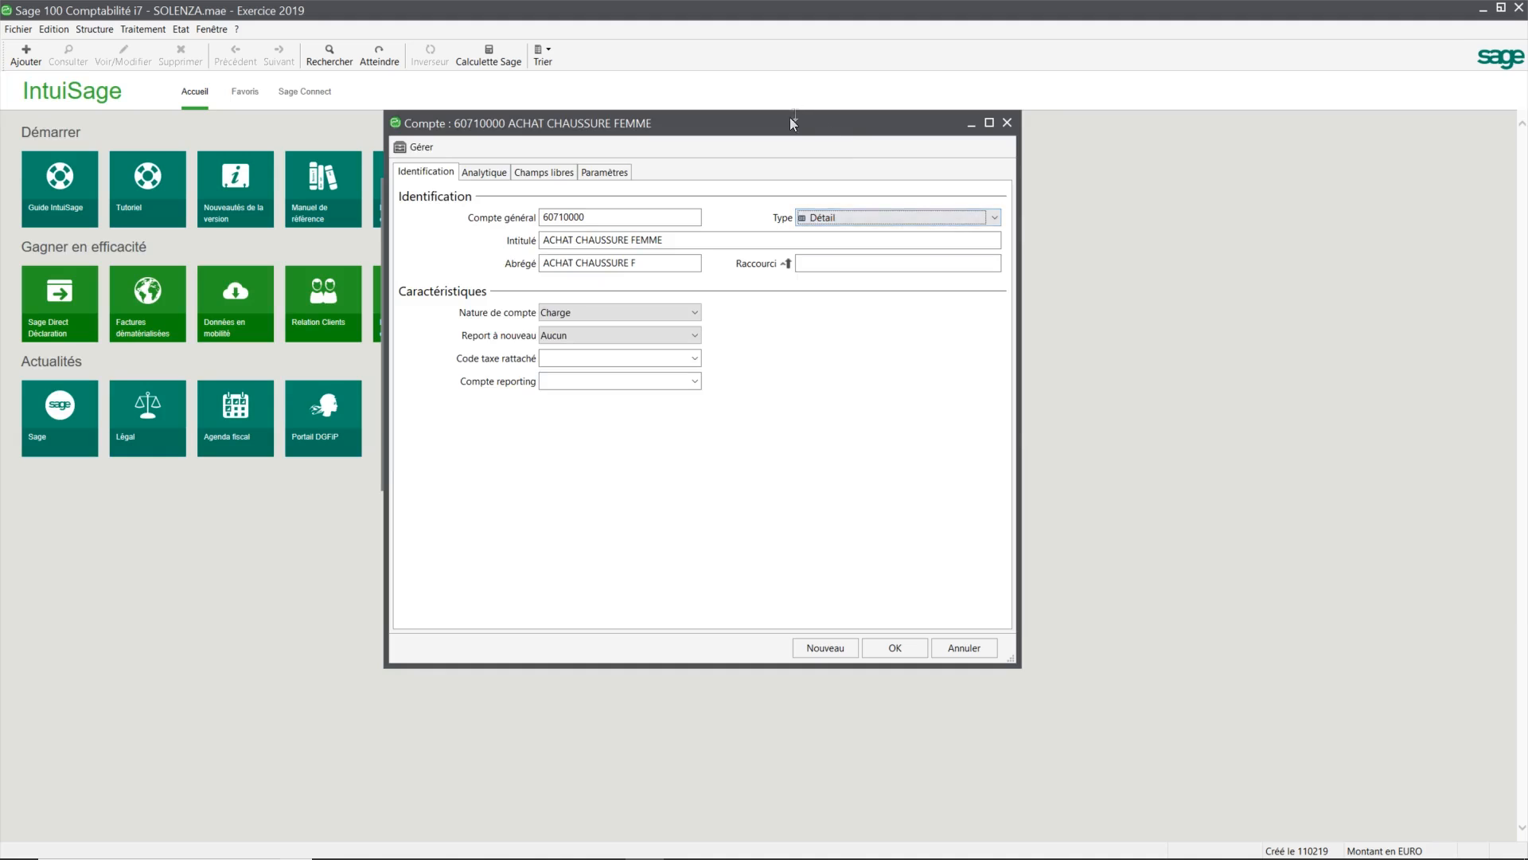
# Place the account form beside the chart of accounts and compare the total account 60 Achats with the detail accounts around it
pyautogui.moveTo(793, 125); pyautogui.dragTo(1154, 135)
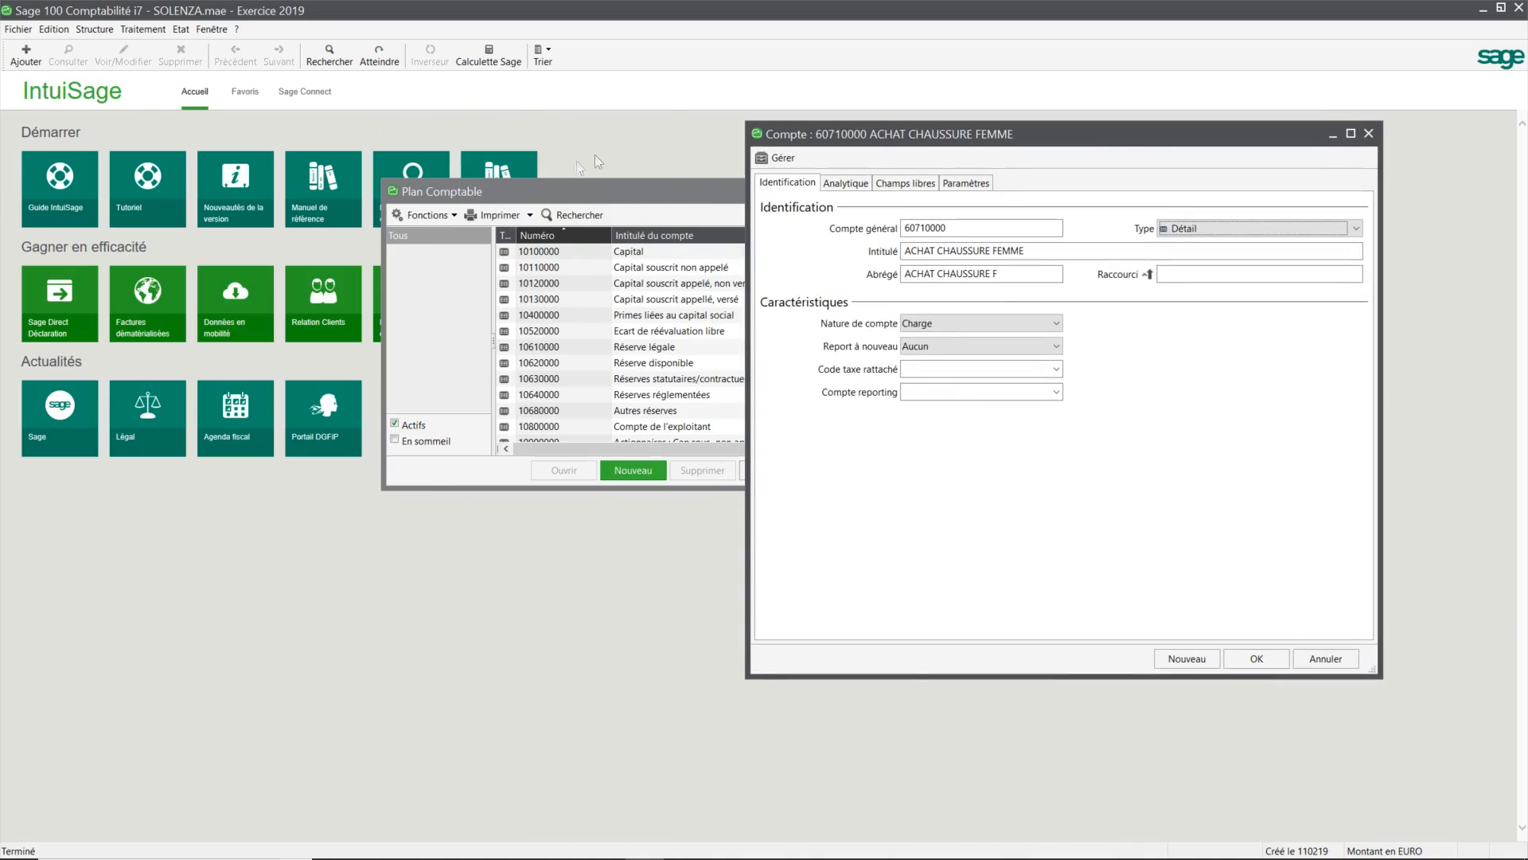
pyautogui.moveTo(625, 194); pyautogui.dragTo(530, 198)
pyautogui.scroll(-5, 538, 314)
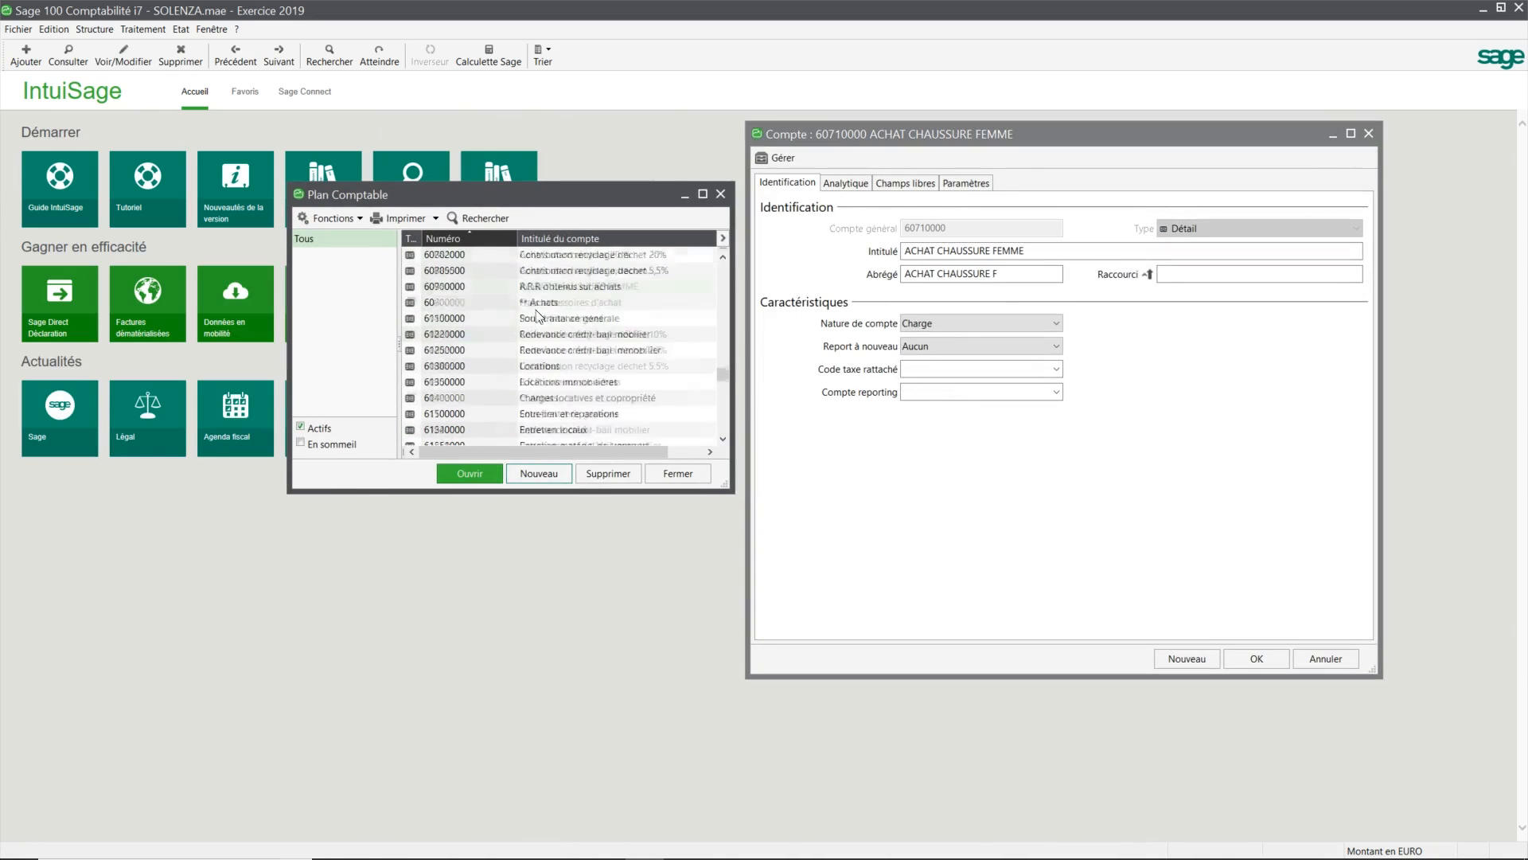
pyautogui.scroll(2, 545, 318)
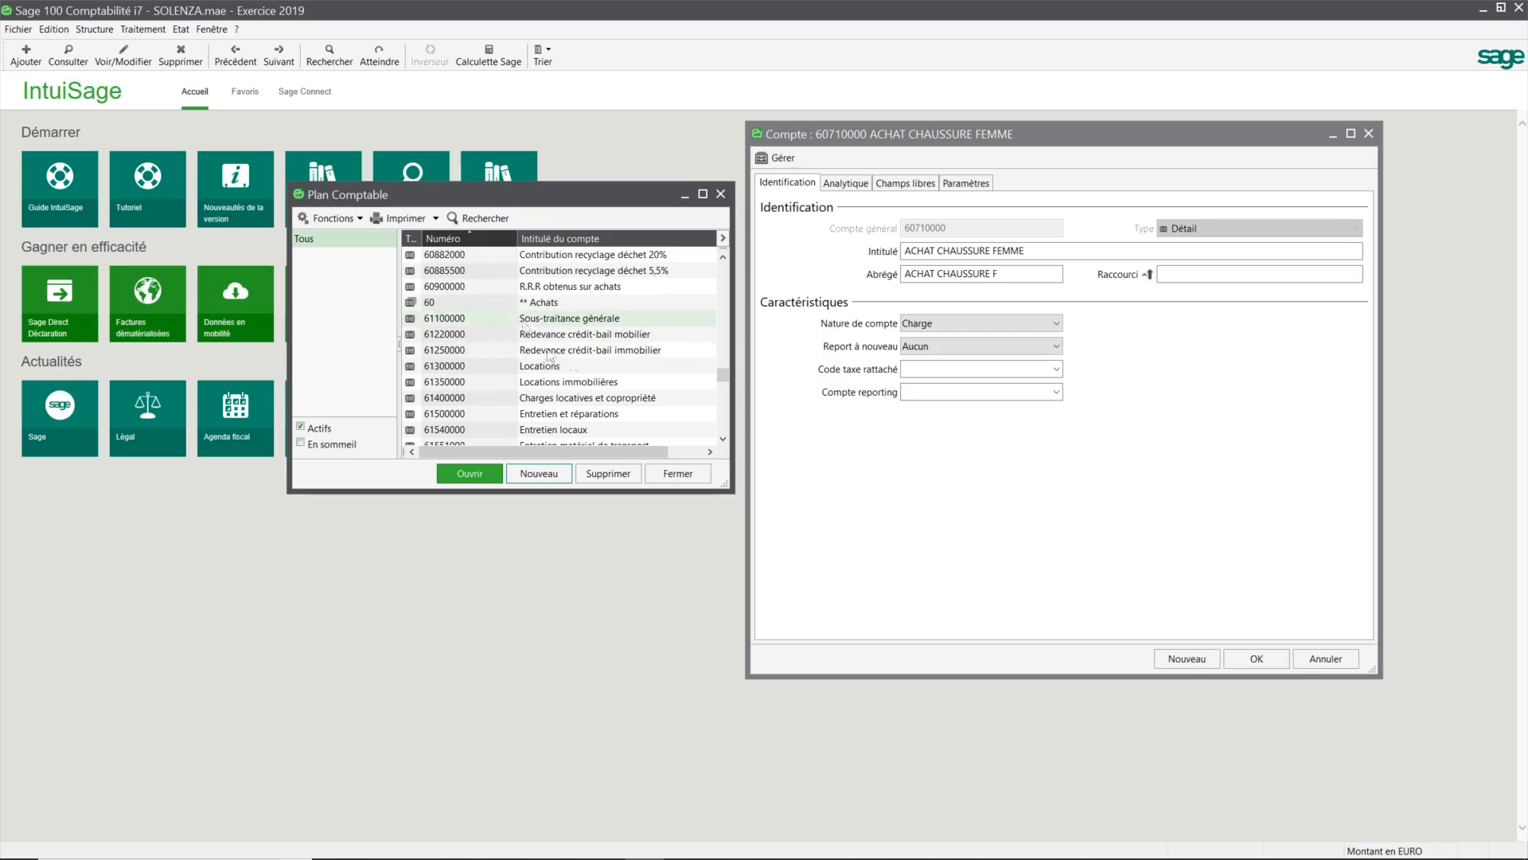
pyautogui.scroll(1, 566, 362)
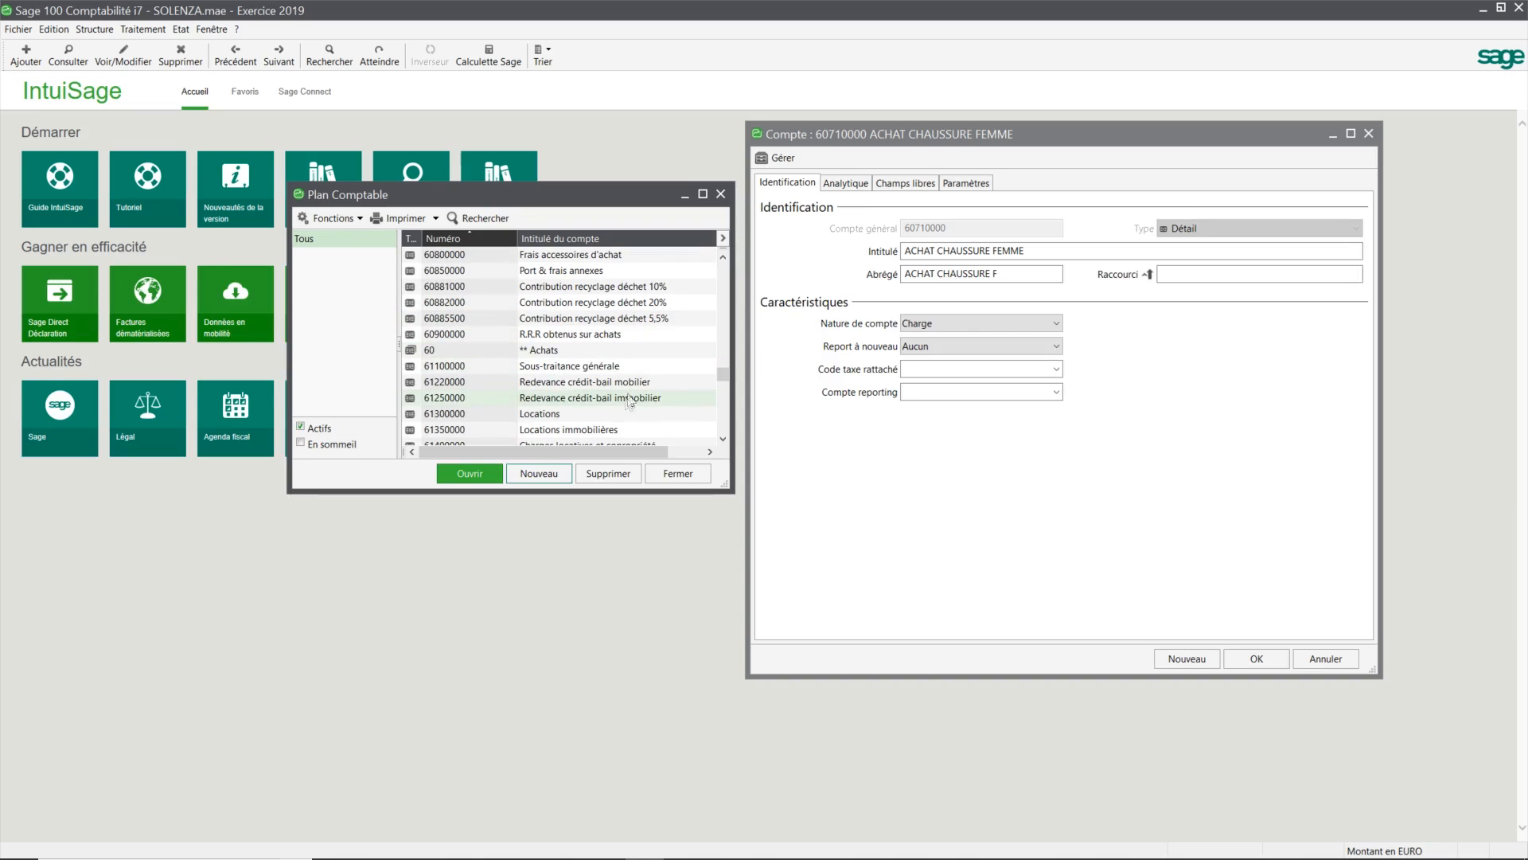
pyautogui.click(436, 355)
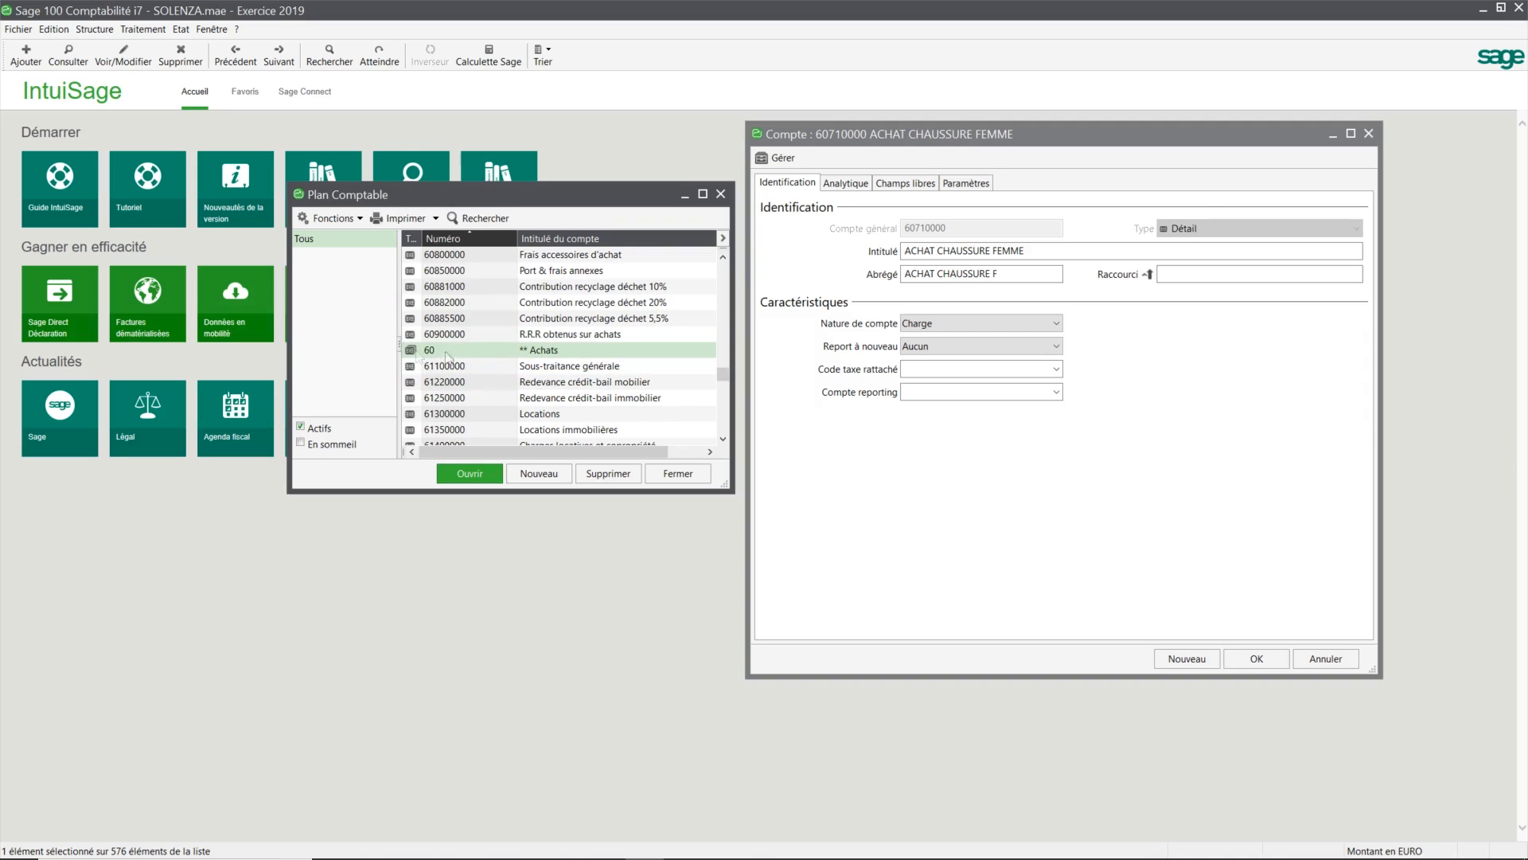
pyautogui.click(474, 316)
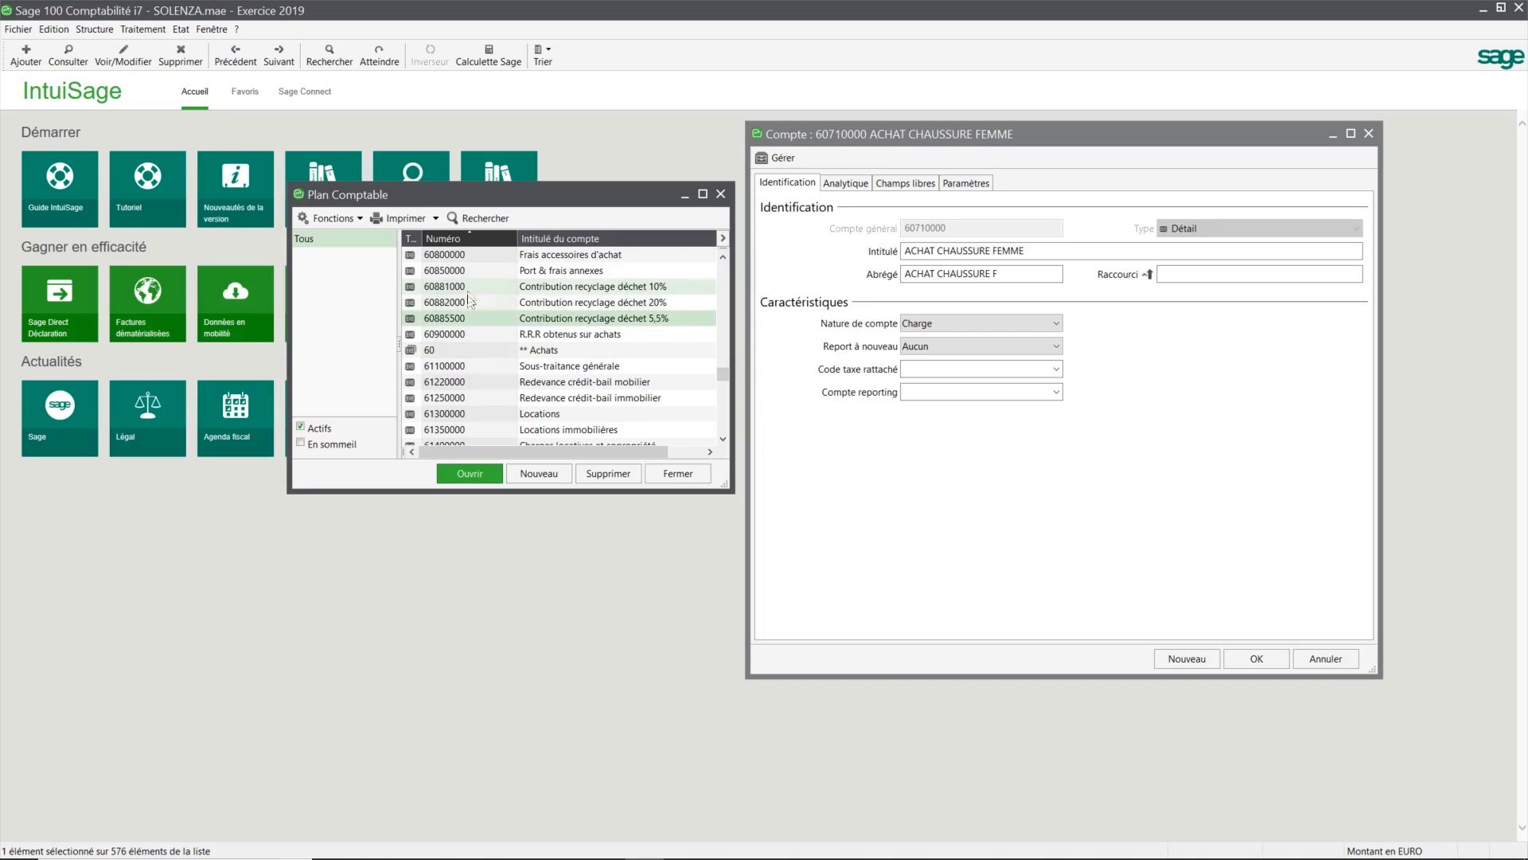
pyautogui.scroll(3, 466, 290)
pyautogui.scroll(3, 464, 326)
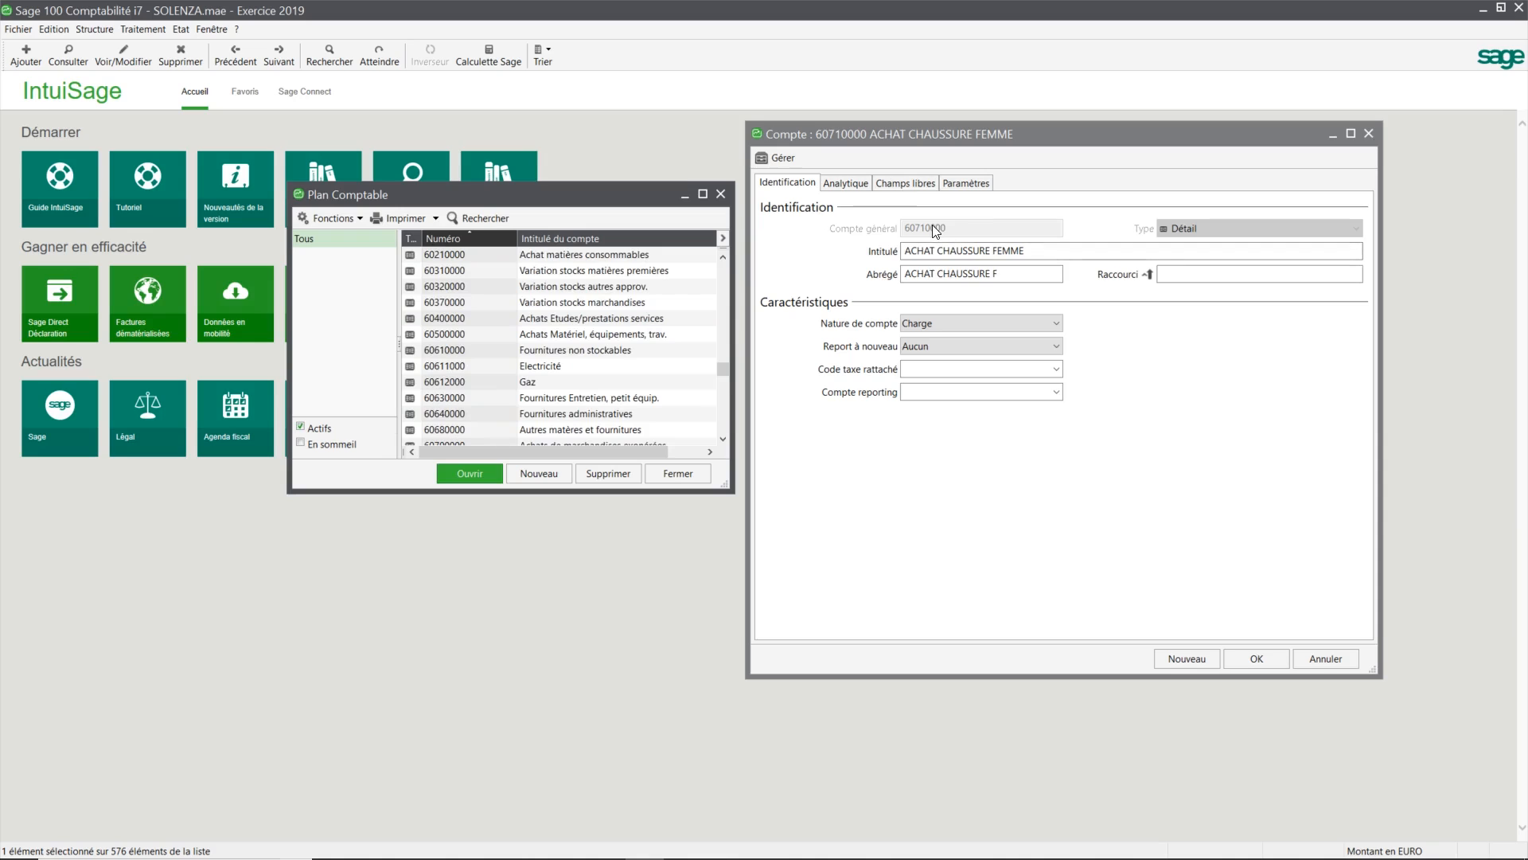
pyautogui.scroll(-5, 413, 374)
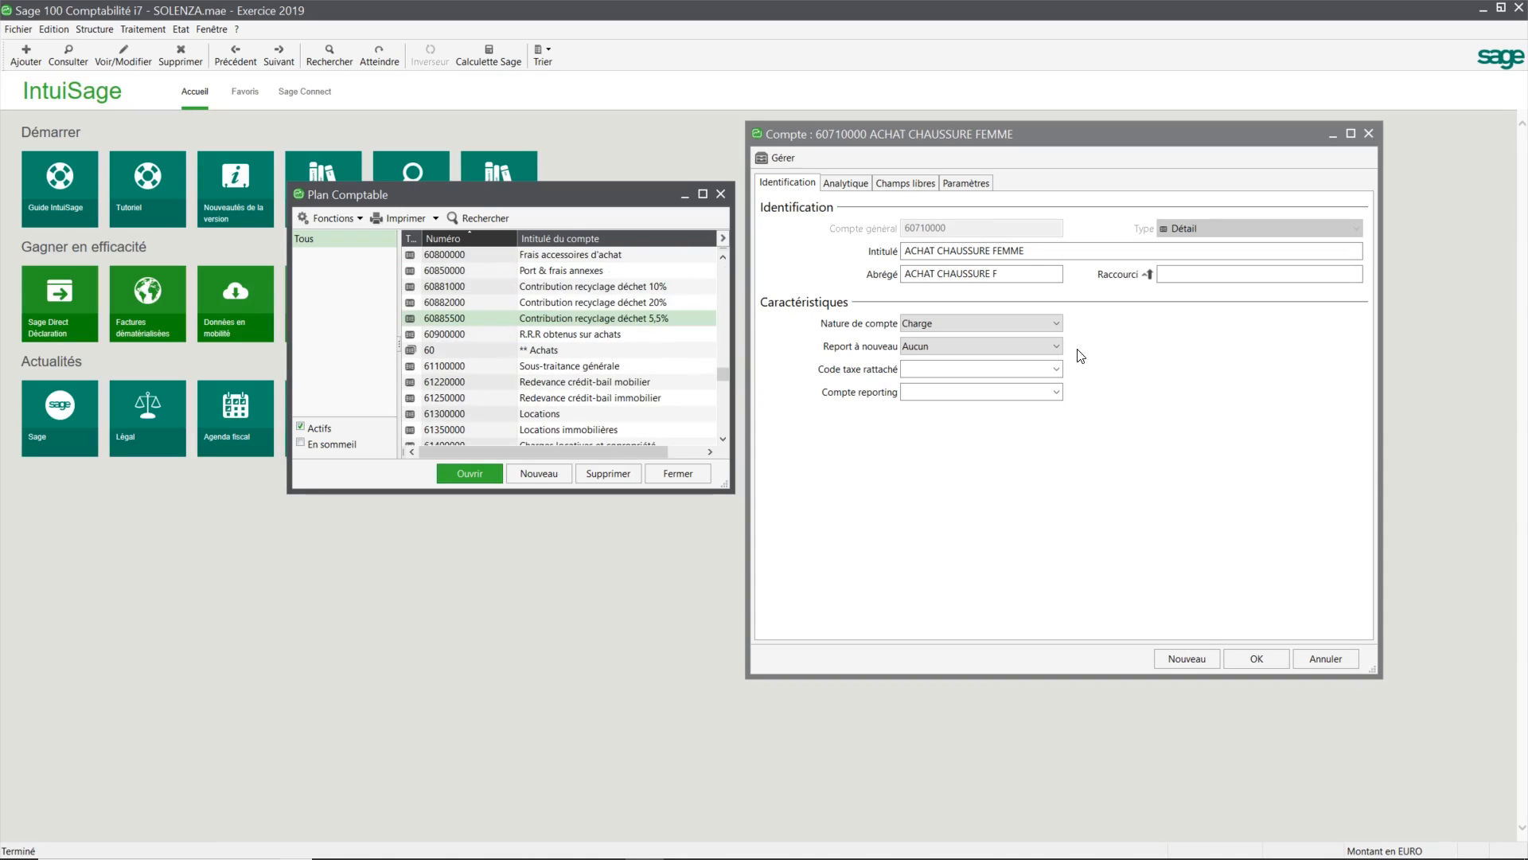
# Keep the account nature as Charge and set its carry-forward to Reporter le solde du compte
pyautogui.click(1056, 323)
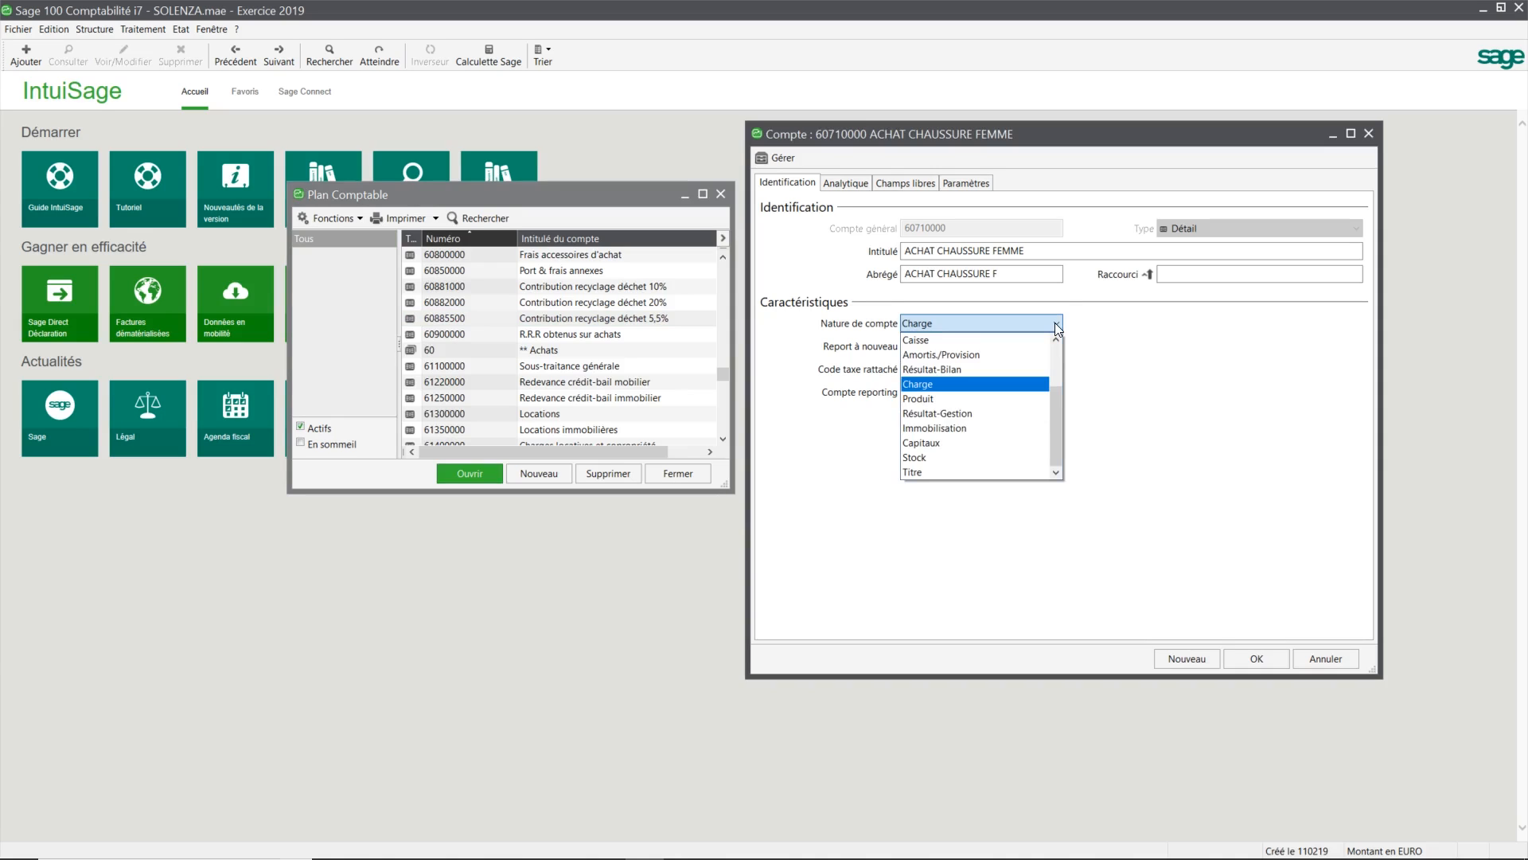
pyautogui.click(1056, 324)
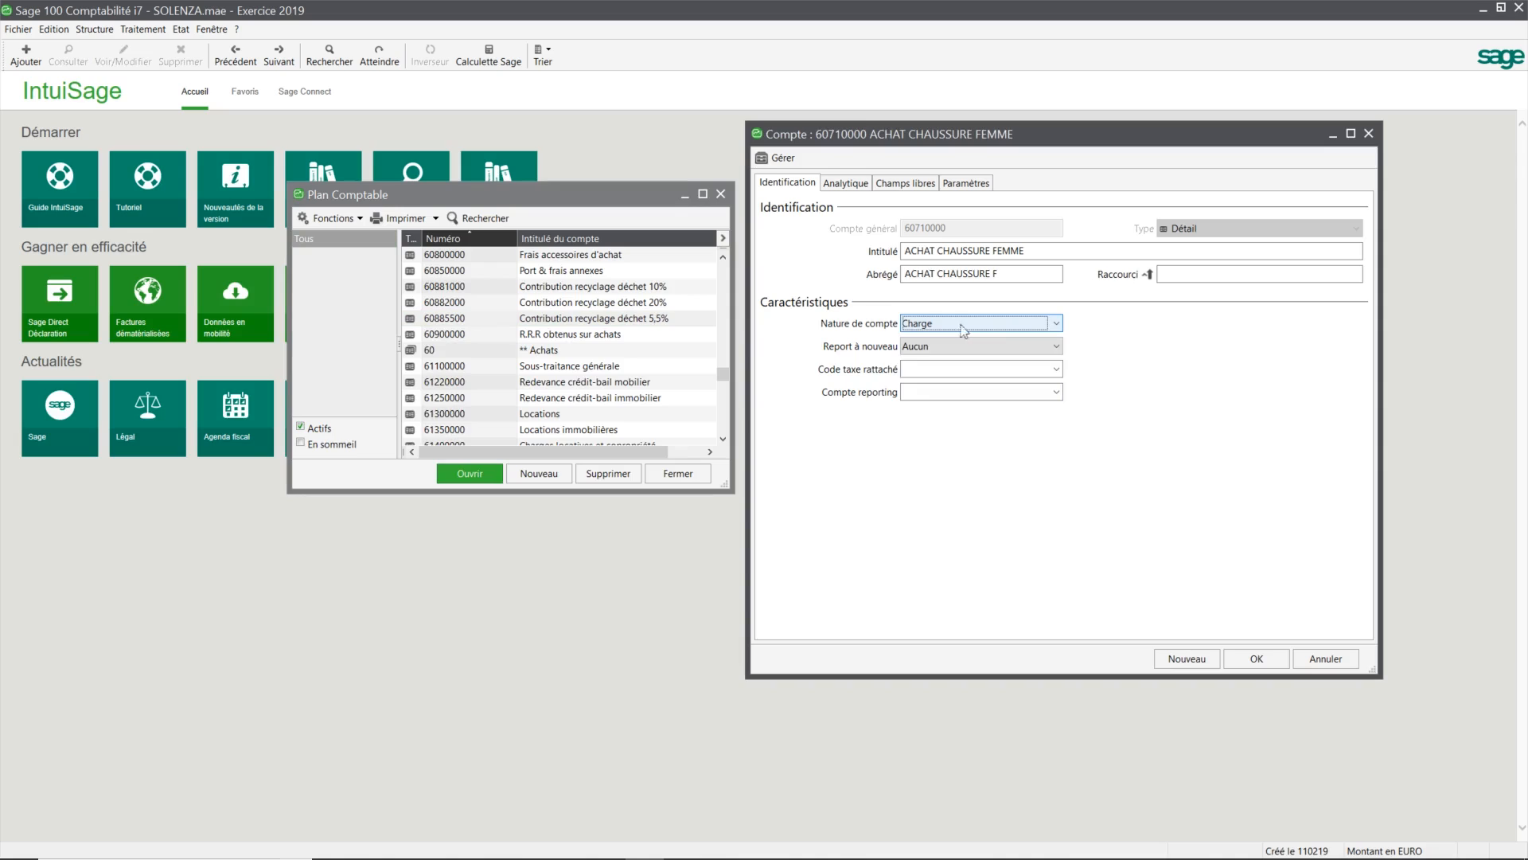
pyautogui.click(1056, 347)
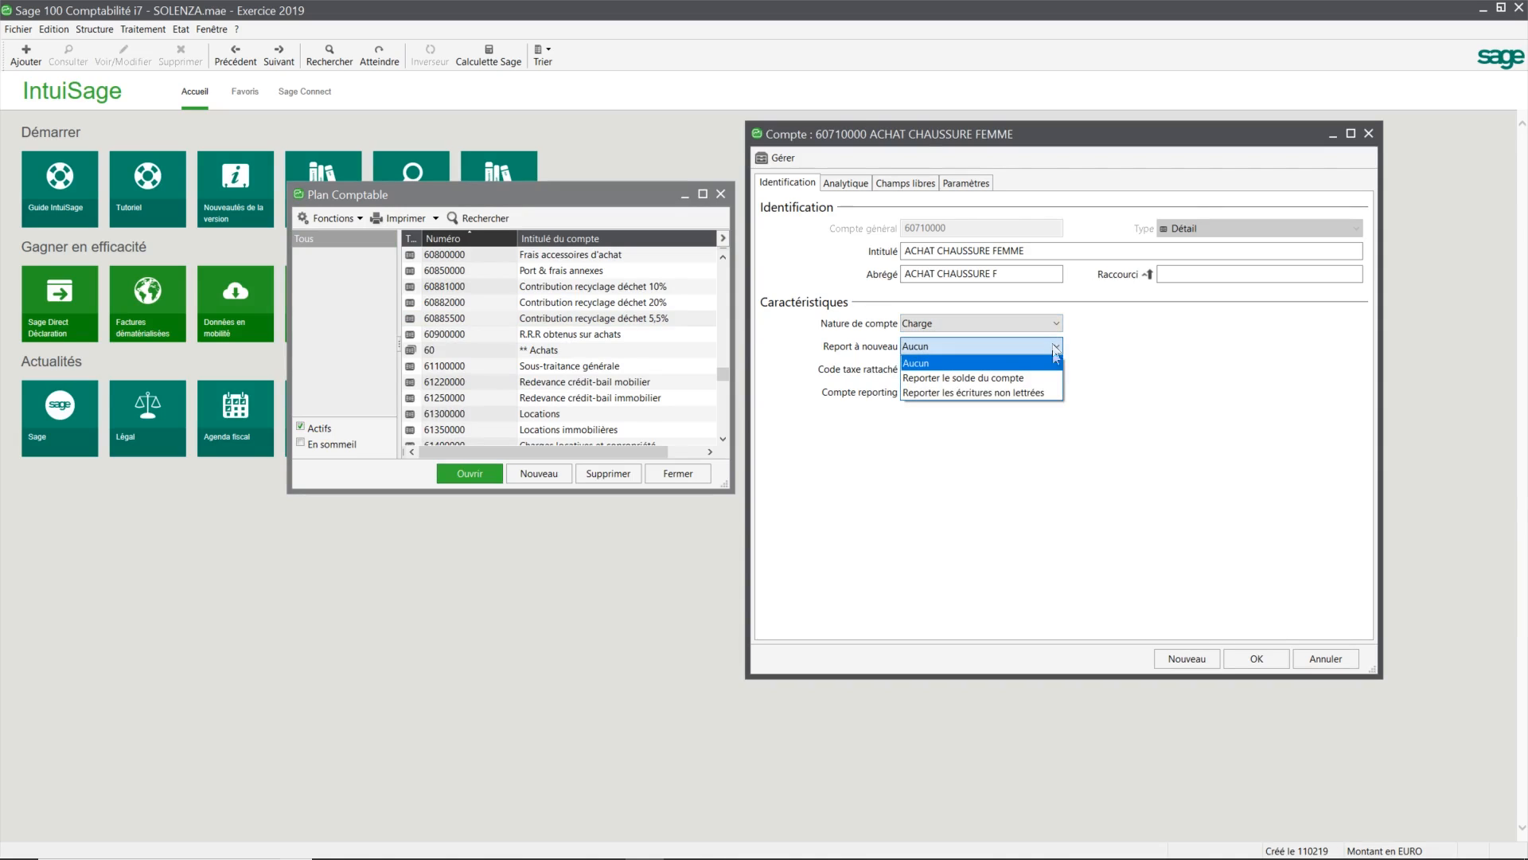
pyautogui.click(959, 377)
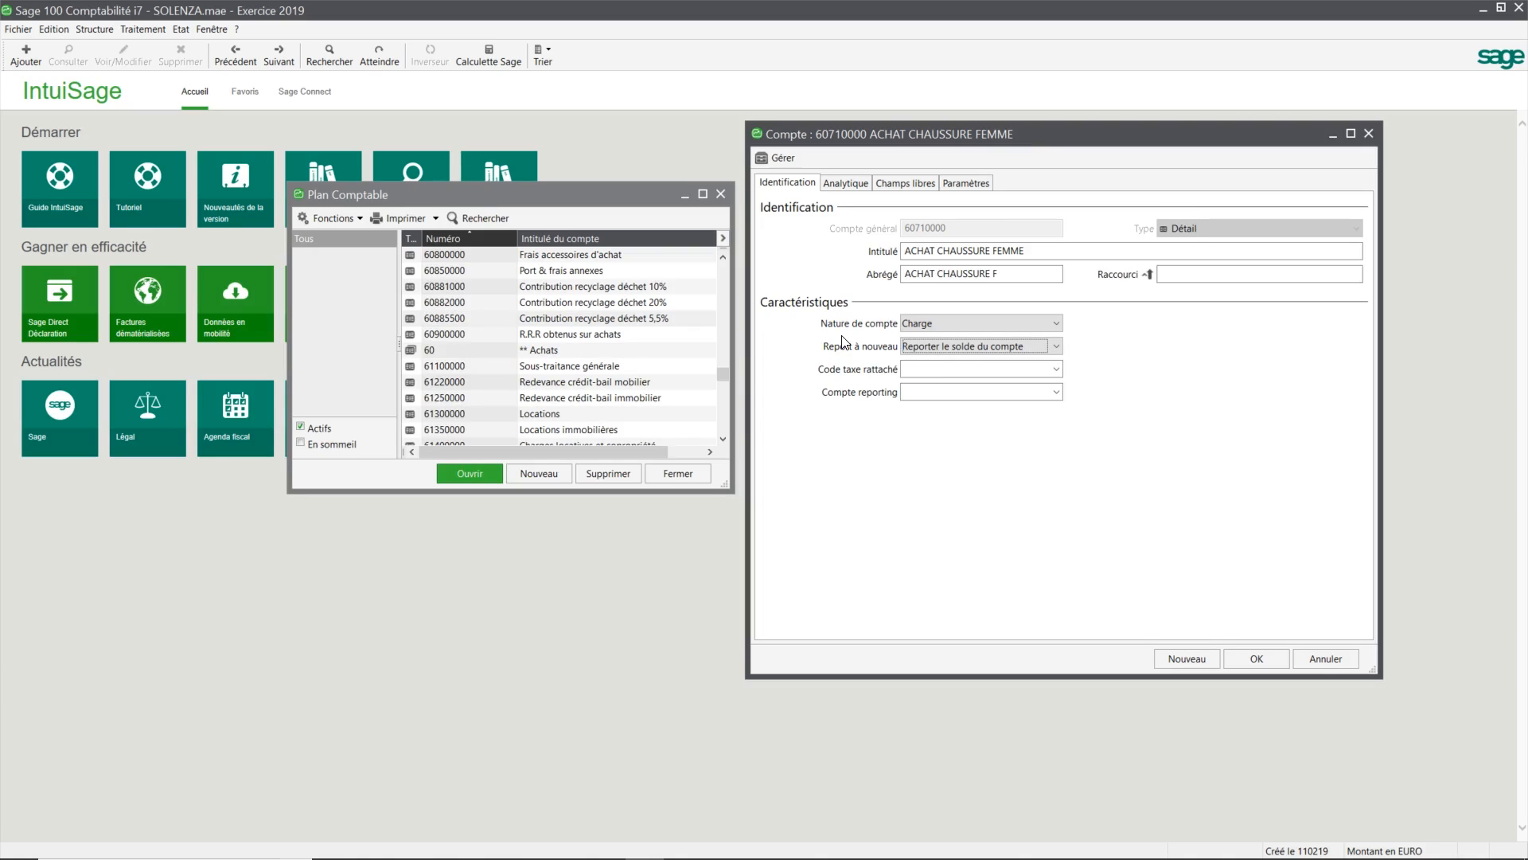
# Assign tax code D20 (Tva déductible à 20 %) to the account and agree to attach the account to that tax
pyautogui.click(971, 368)
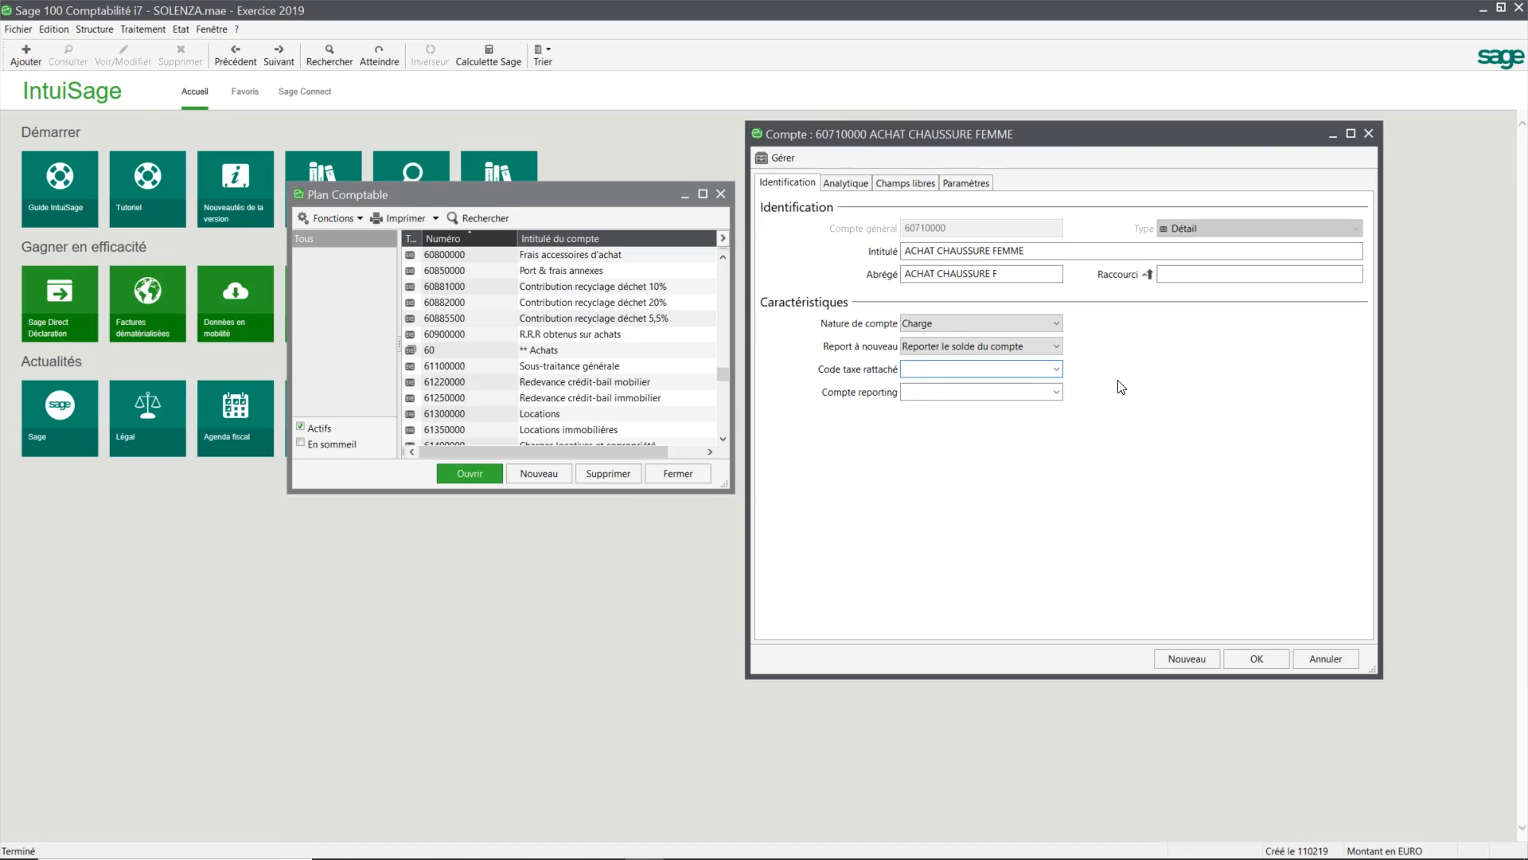
pyautogui.hotkey('alt', 'Down')
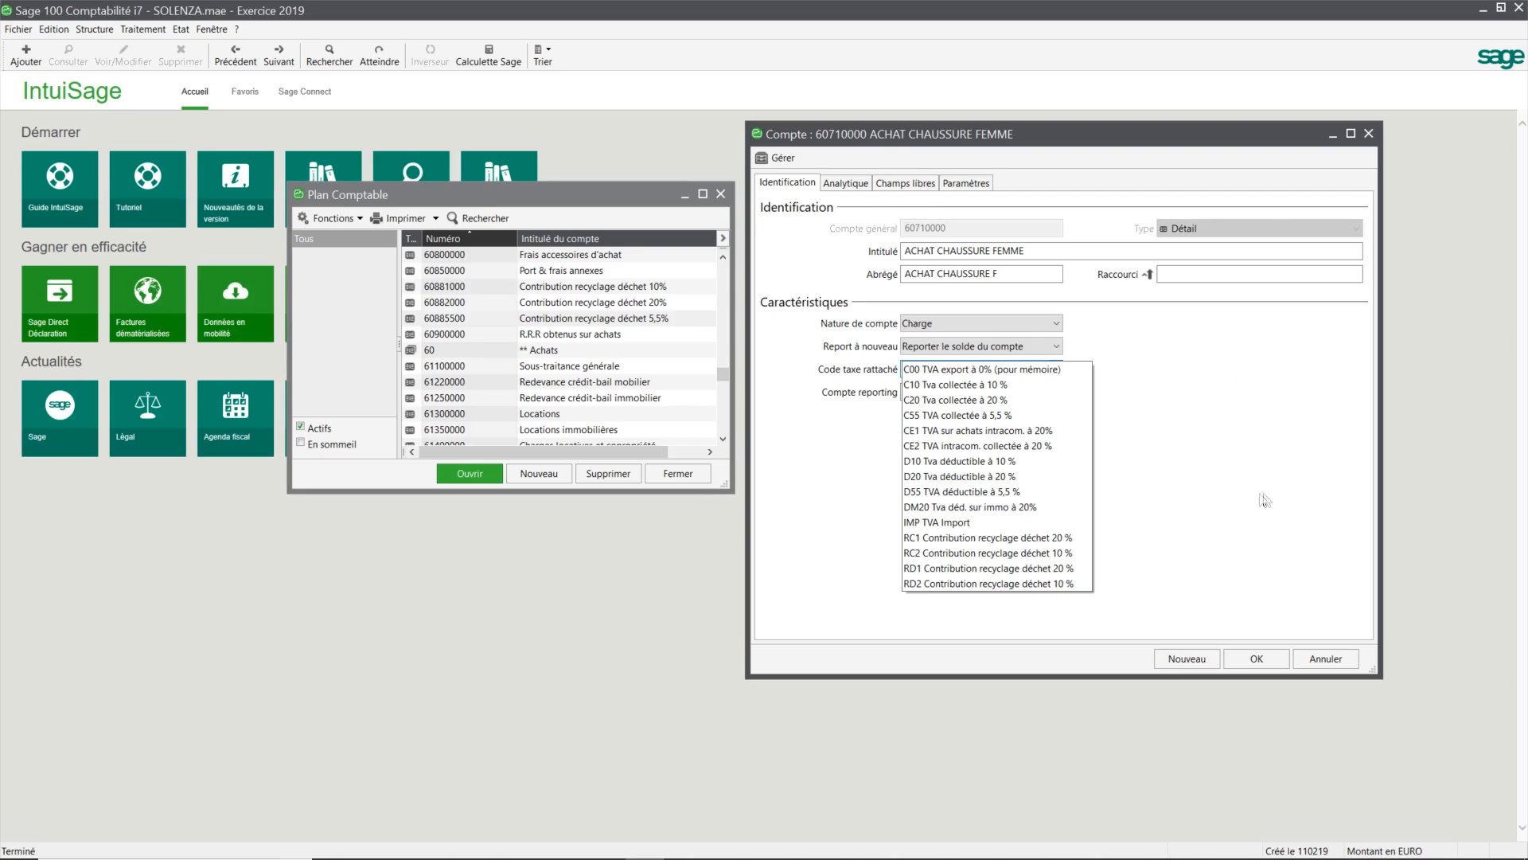
pyautogui.click(928, 477)
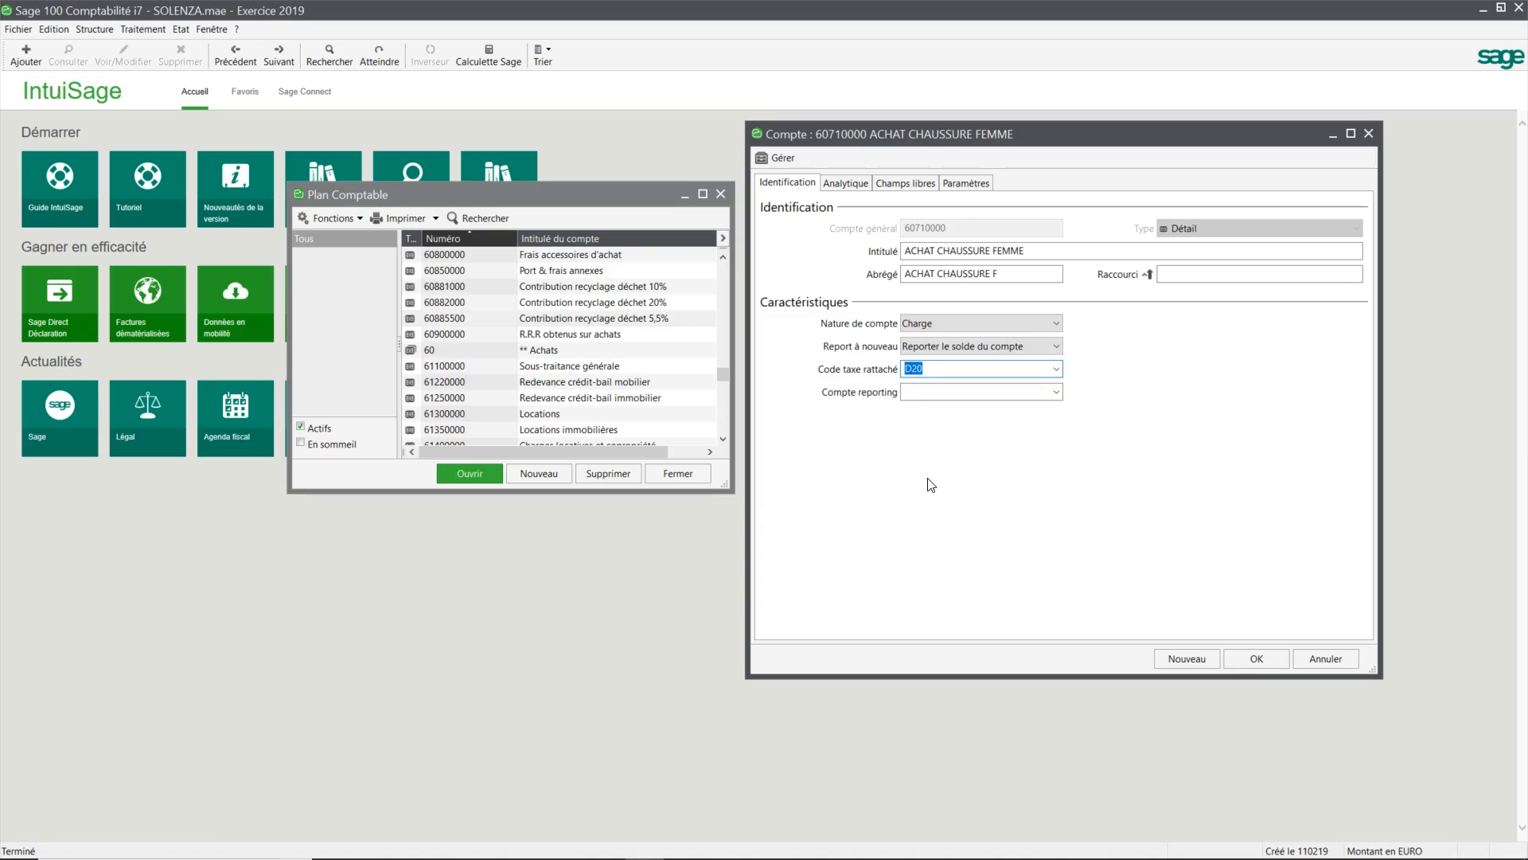
pyautogui.press('Tab')
pyautogui.click(853, 185)
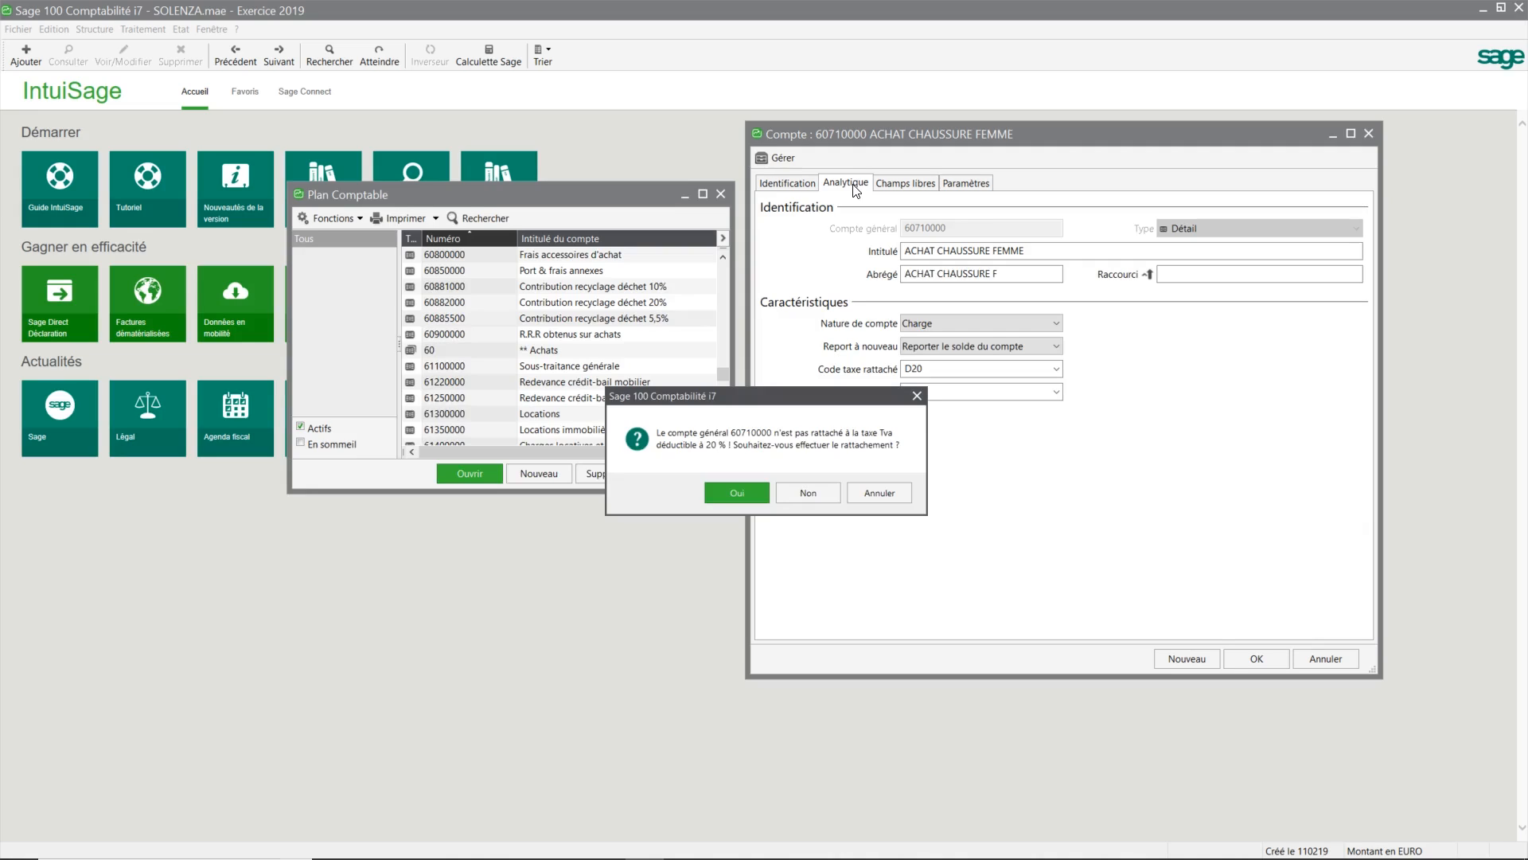
pyautogui.click(737, 493)
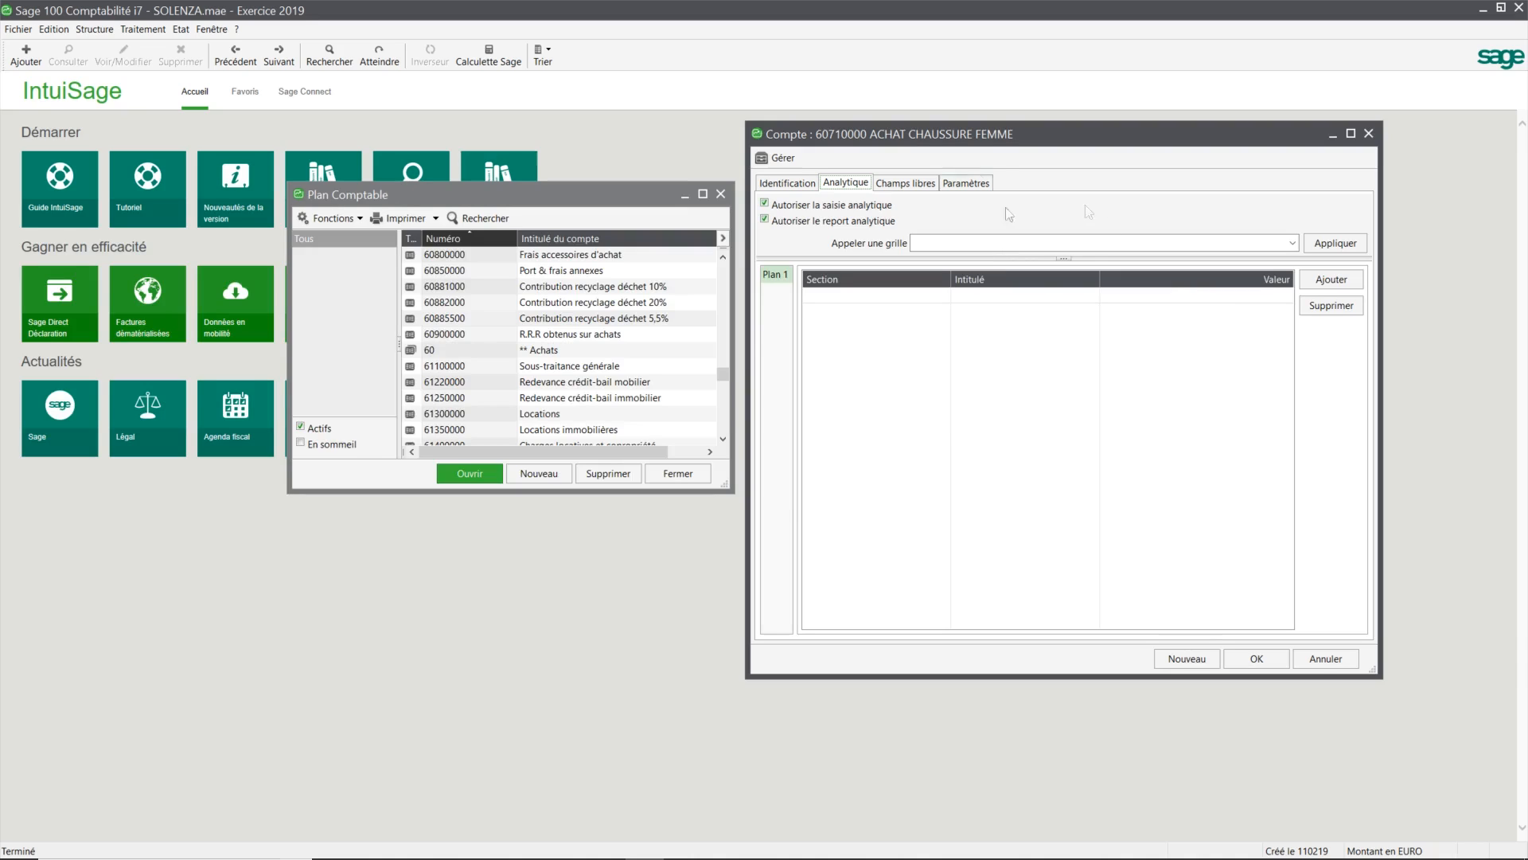
# Save account 60710000 after checking its notes, processing options and print options, and select it in the chart of accounts
pyautogui.click(905, 183)
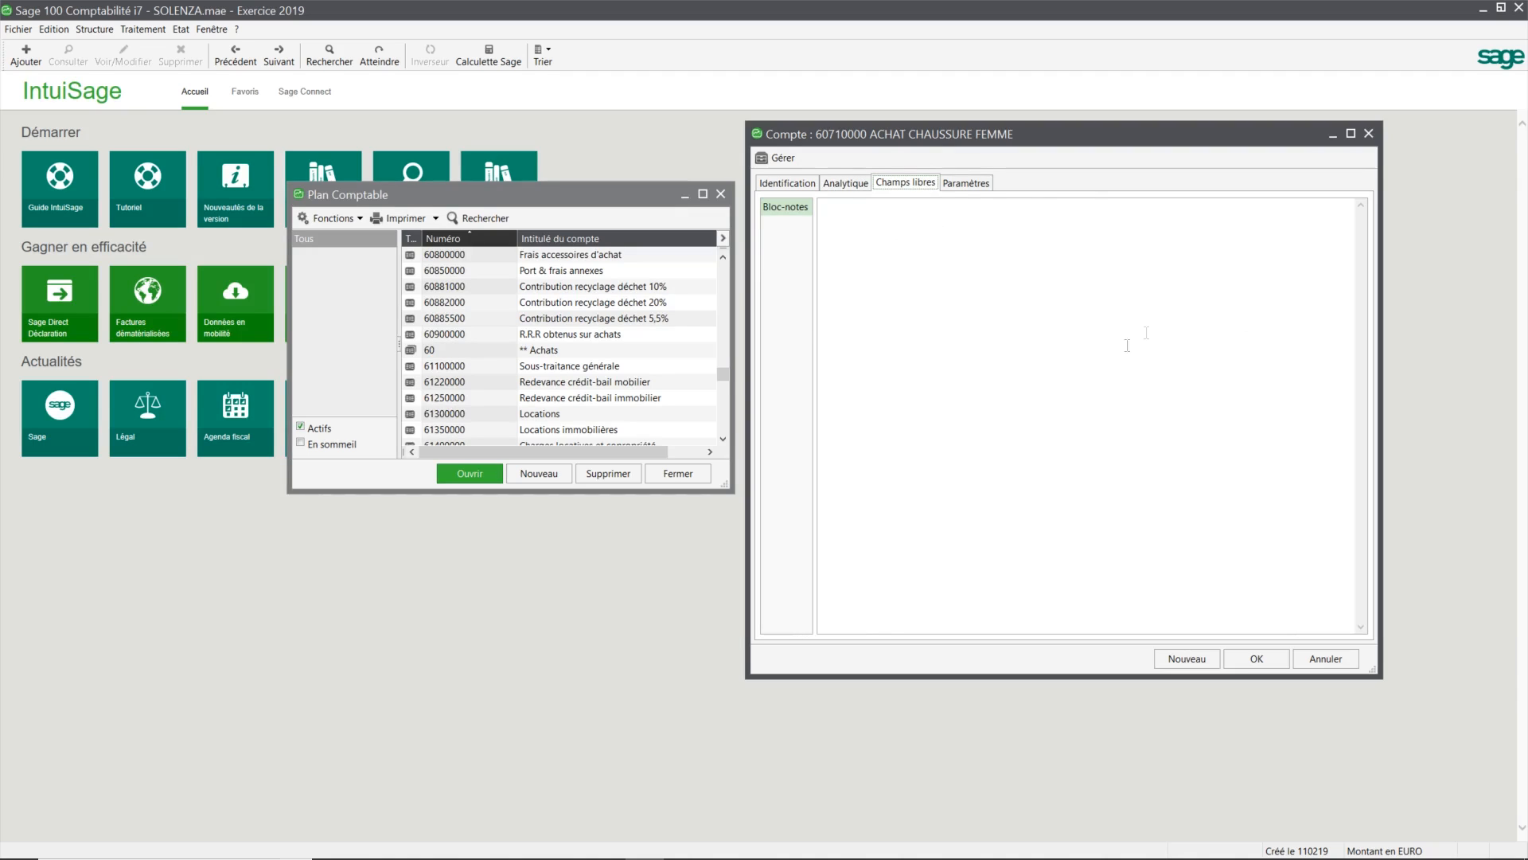
pyautogui.click(966, 182)
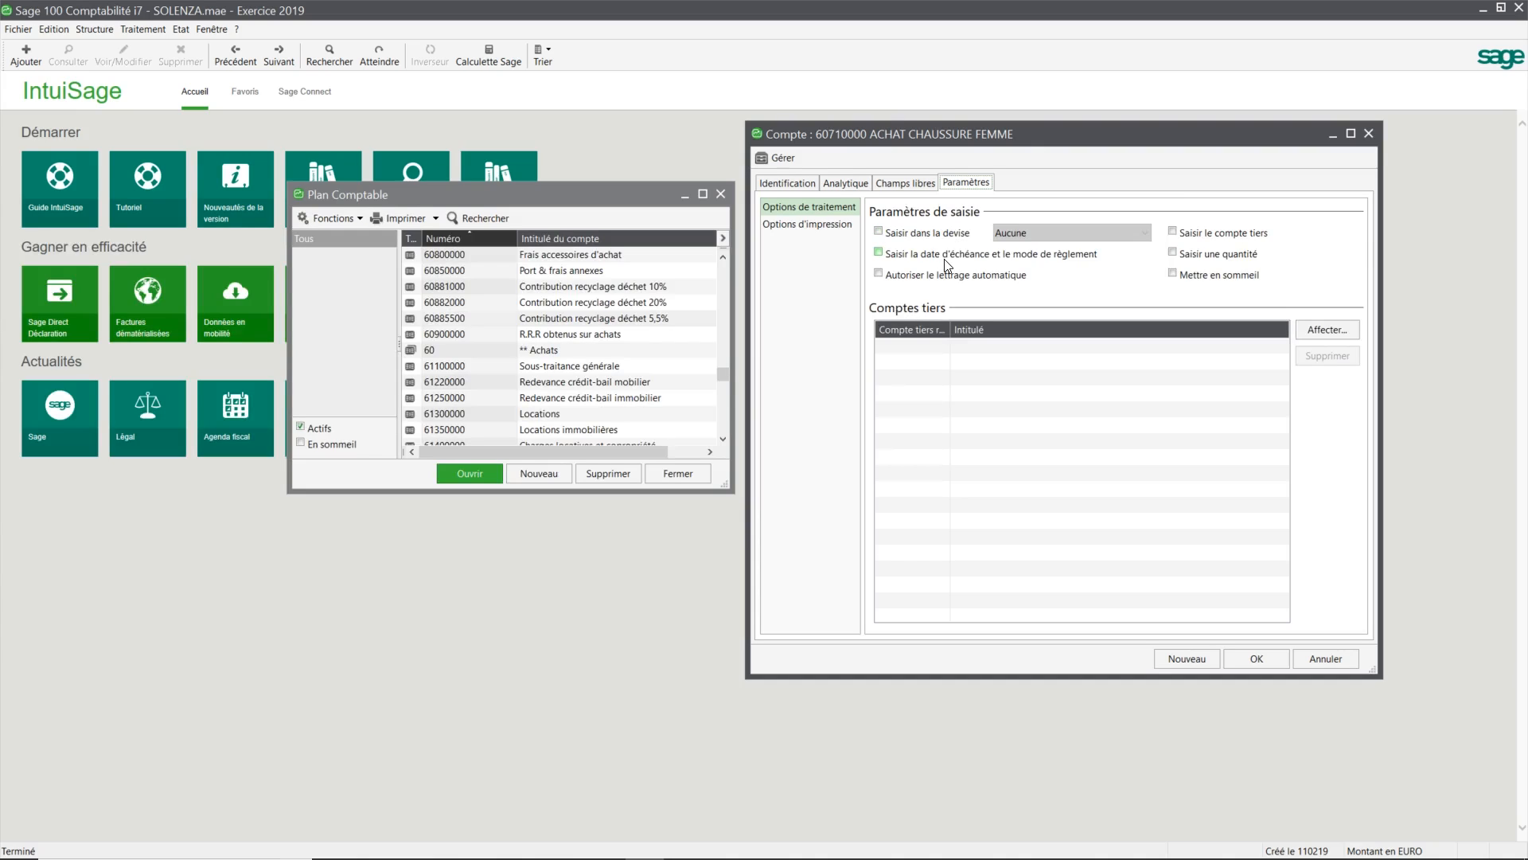
pyautogui.click(811, 228)
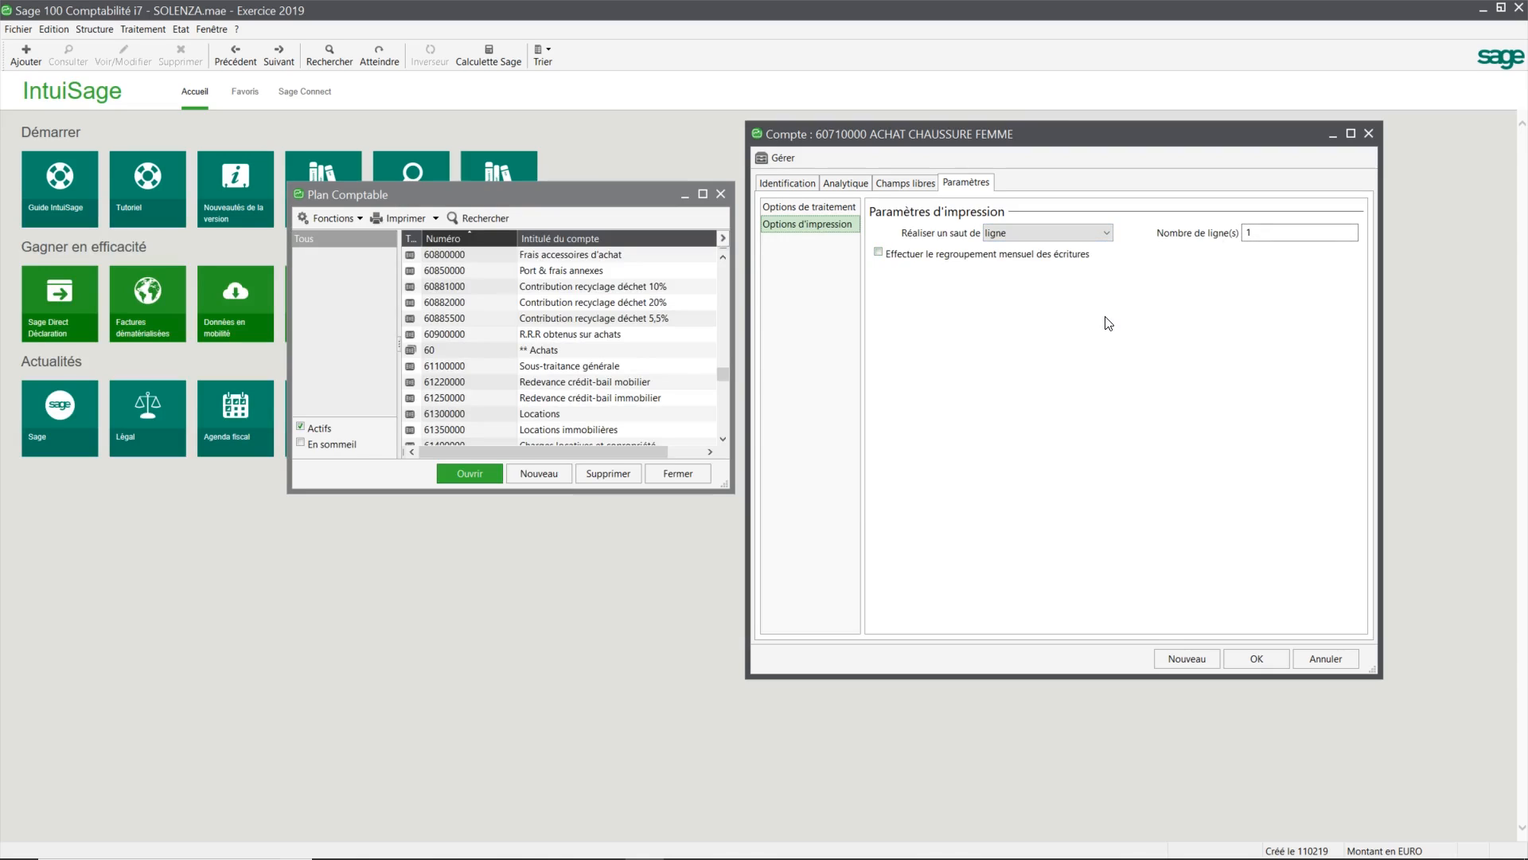
pyautogui.click(833, 210)
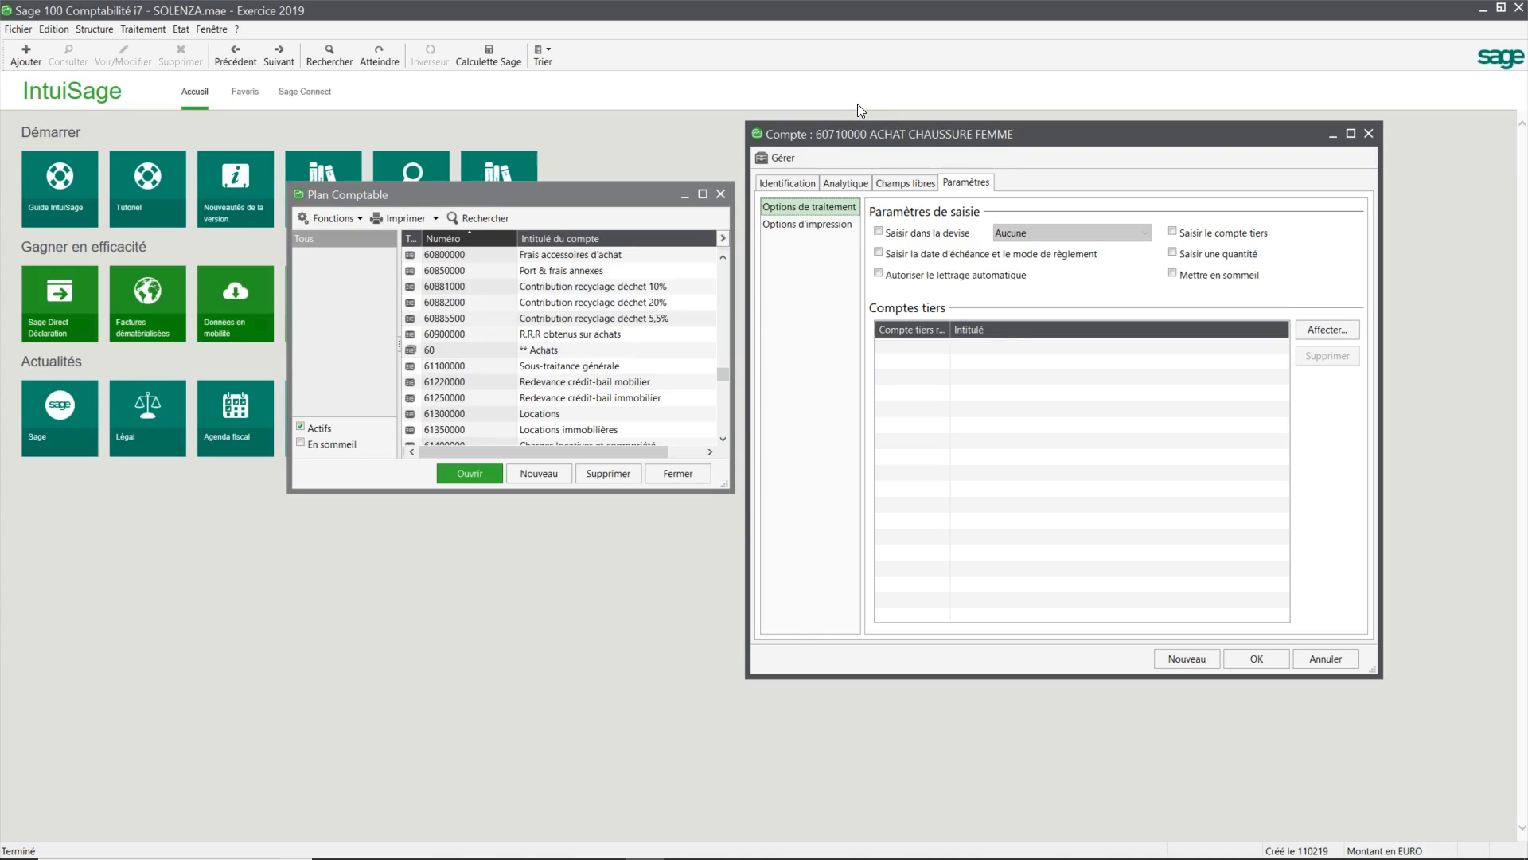
pyautogui.click(1263, 659)
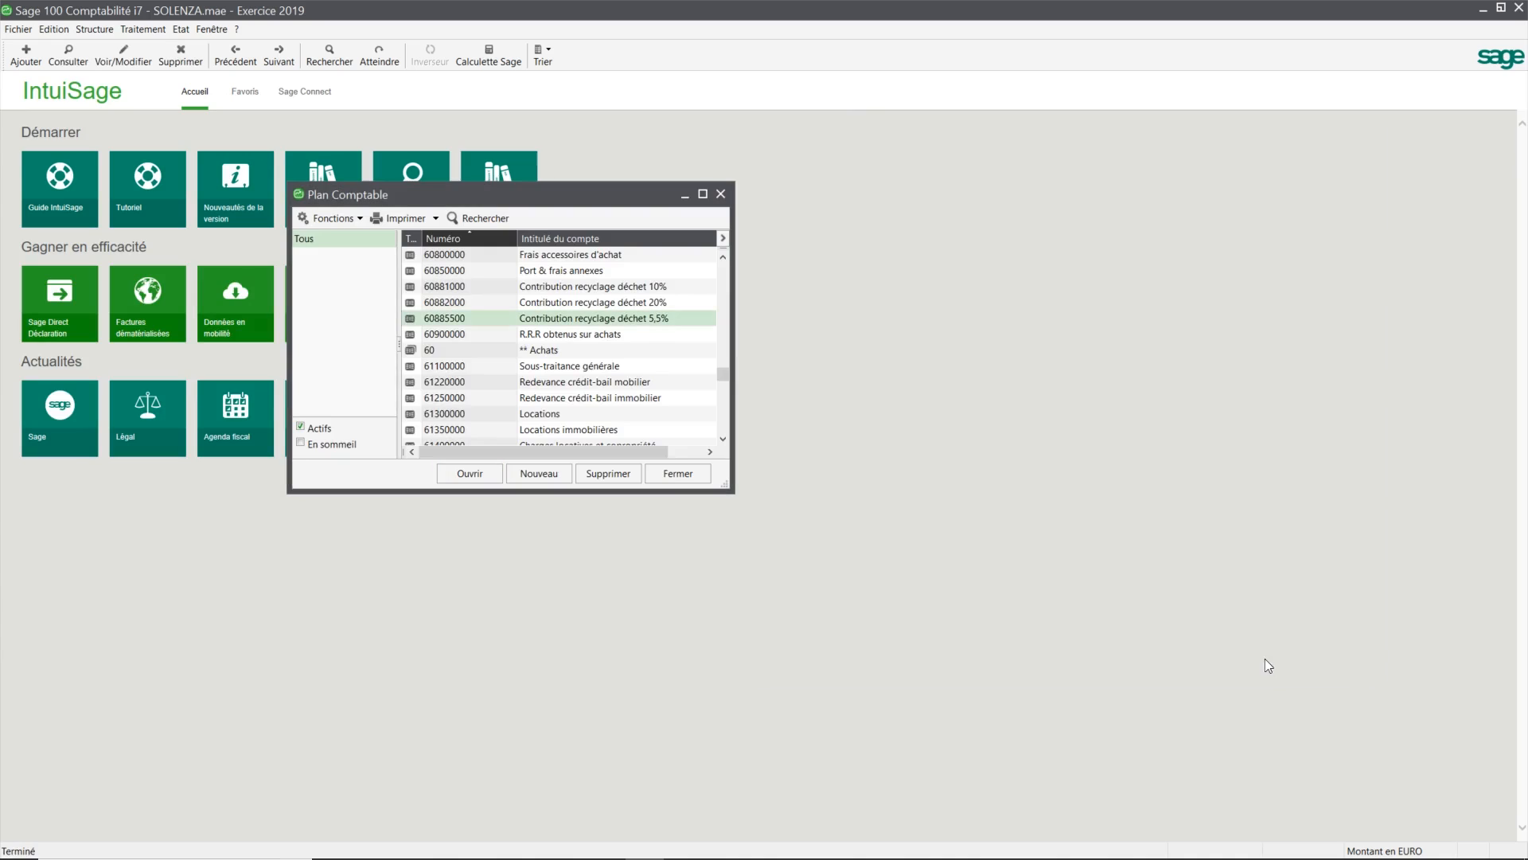
pyautogui.scroll(2, 509, 340)
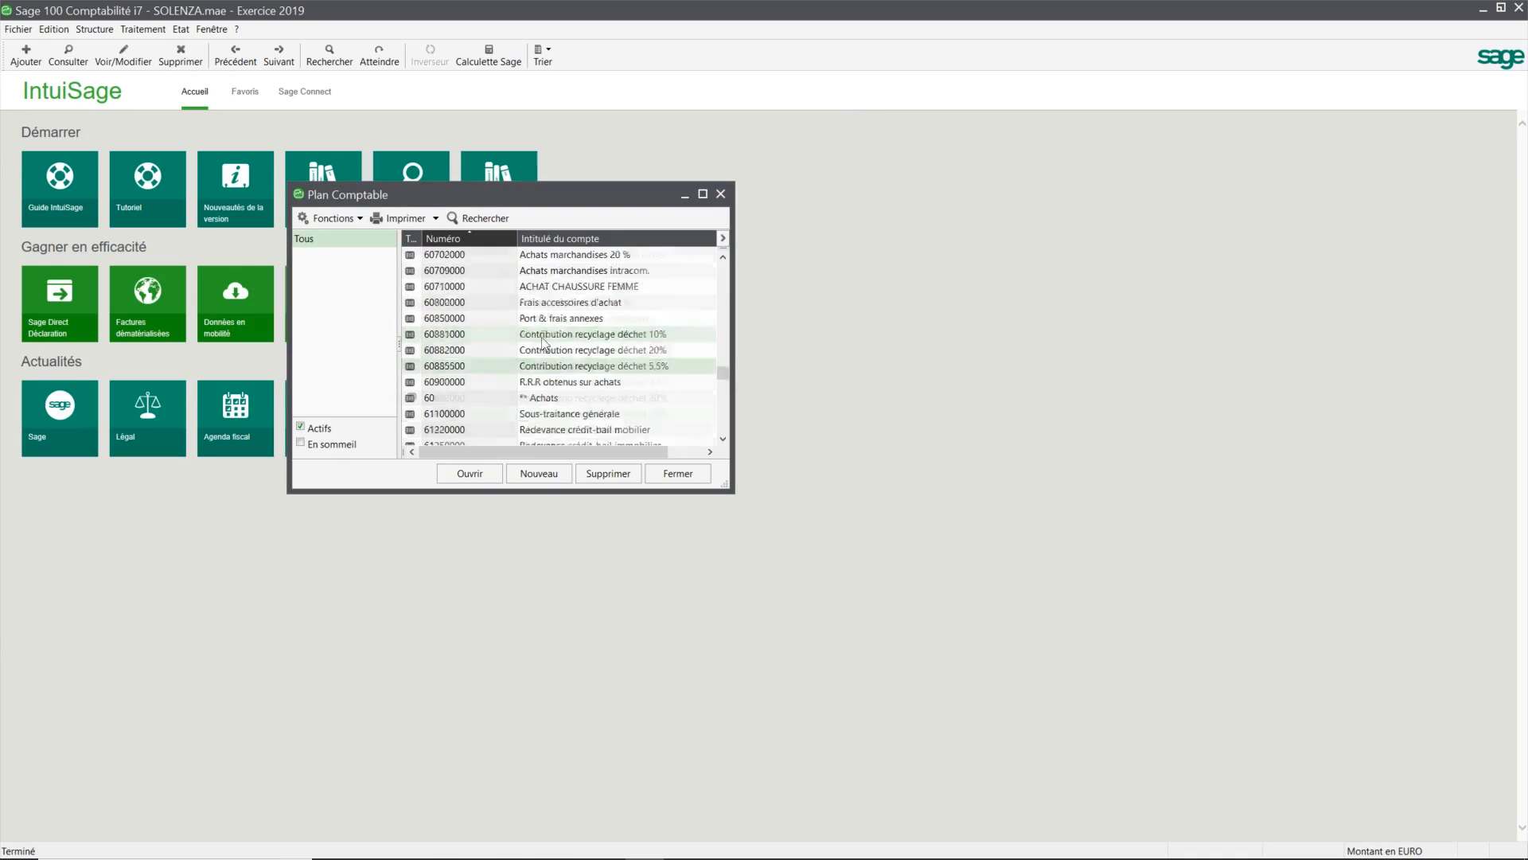
pyautogui.click(543, 337)
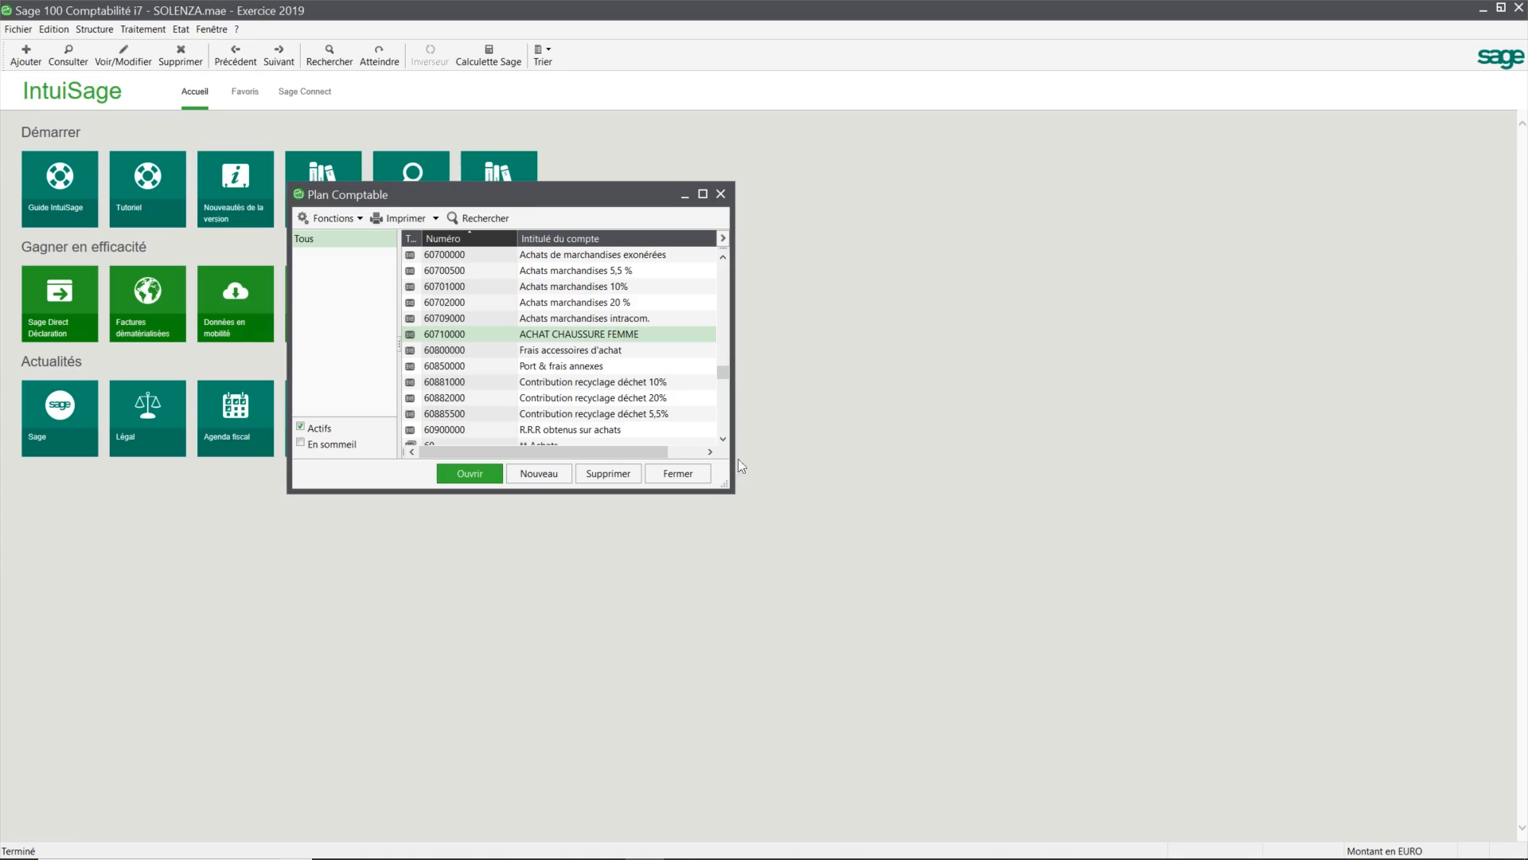
# Start a new general account numbered 70710000 in the chart of accounts, keeping the type Détail
pyautogui.click(539, 473)
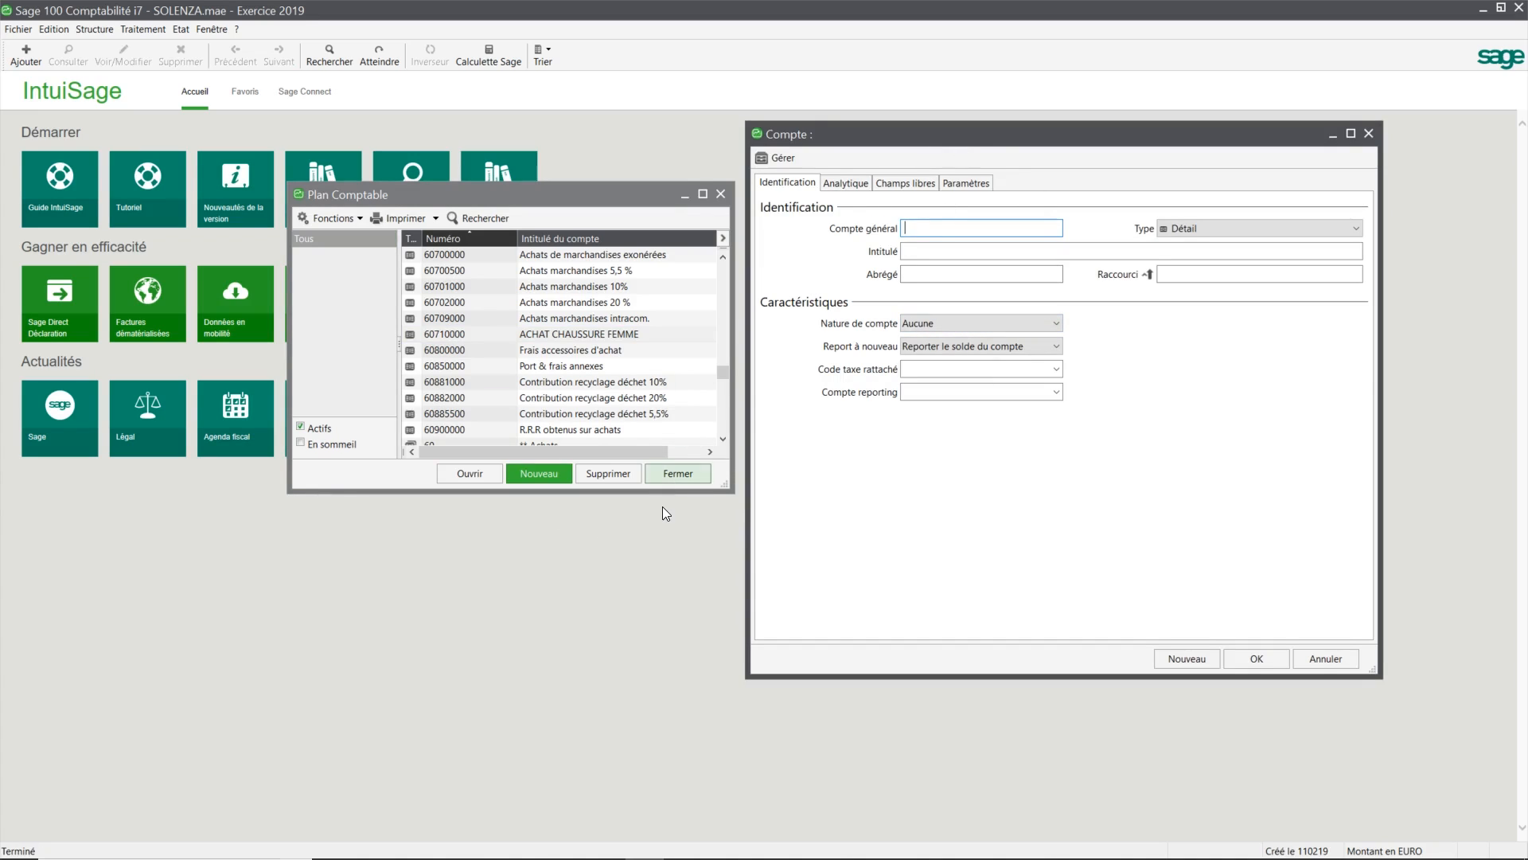
pyautogui.write('707')
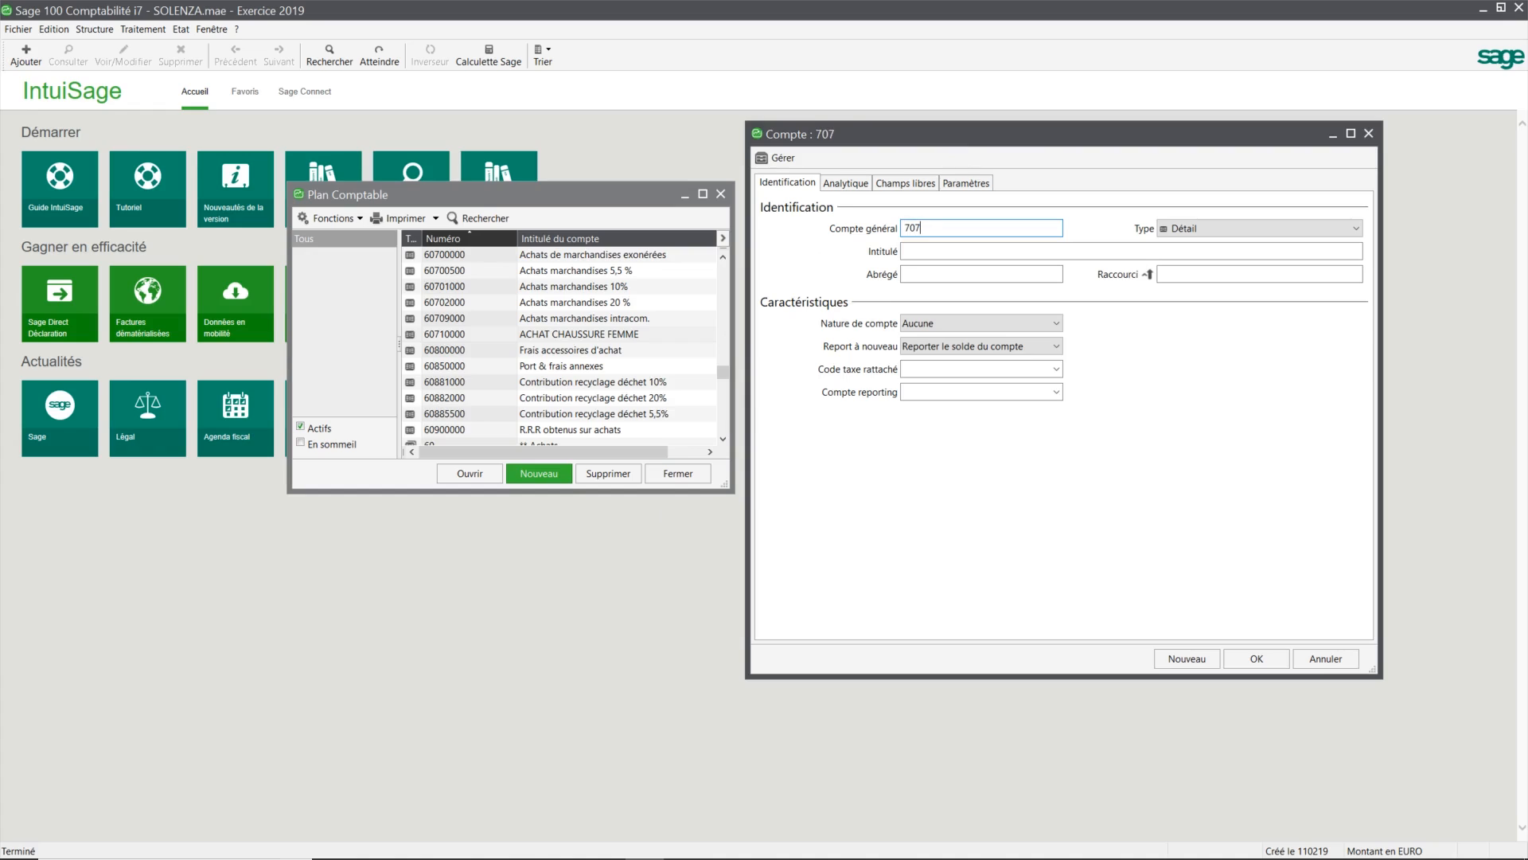
pyautogui.write('10000')
pyautogui.click(1356, 230)
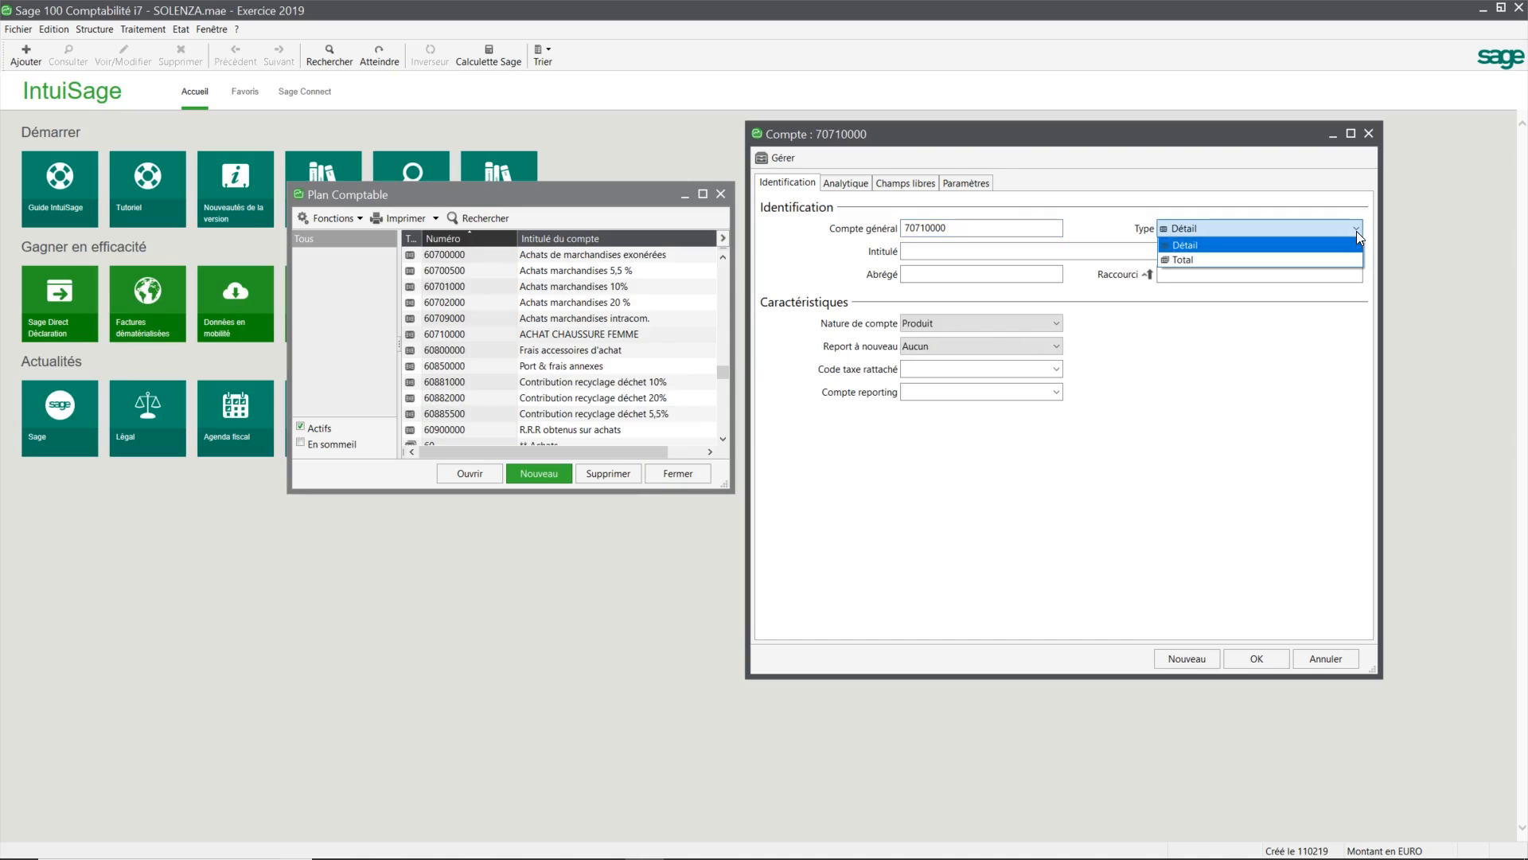
pyautogui.click(1356, 231)
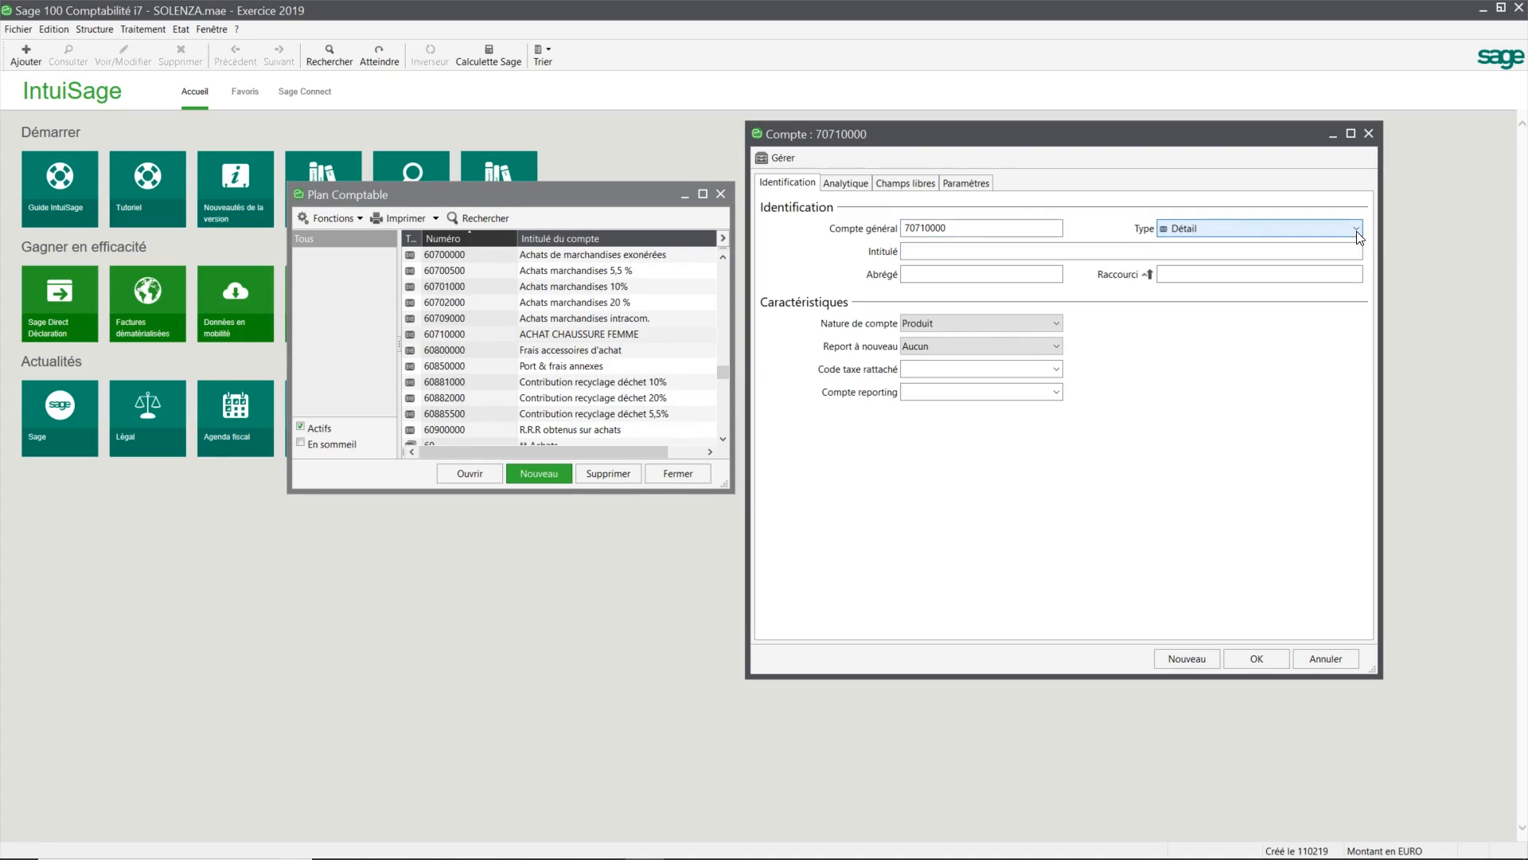
# Title the new account VENTE CHAUSSURE FEMME and keep the proposed short name
pyautogui.click(1057, 254)
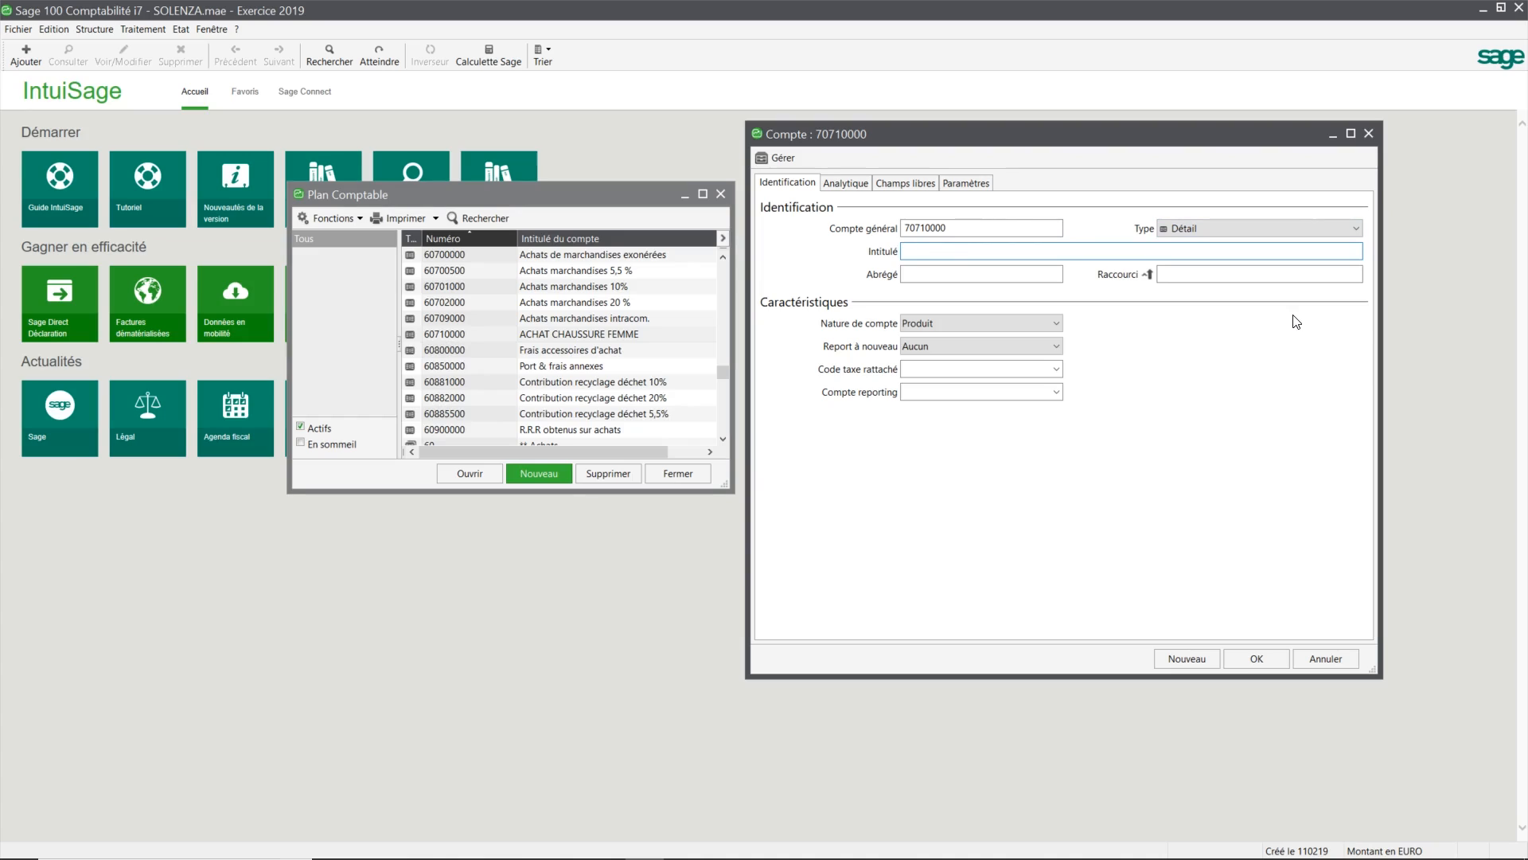
pyautogui.write('VENTE CHAUSSURE FEMME')
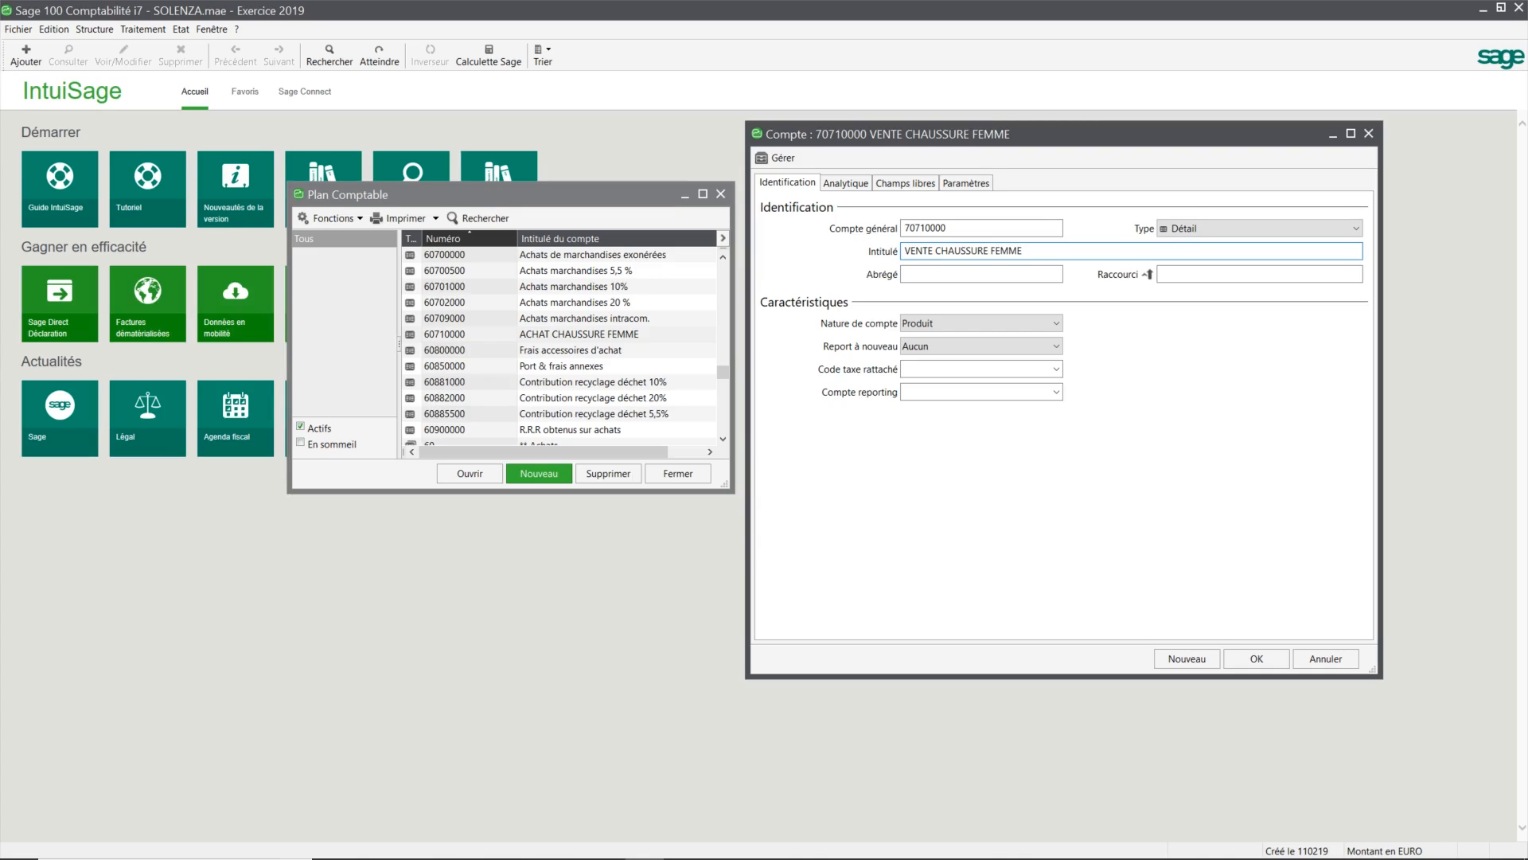
pyautogui.press('Tab')
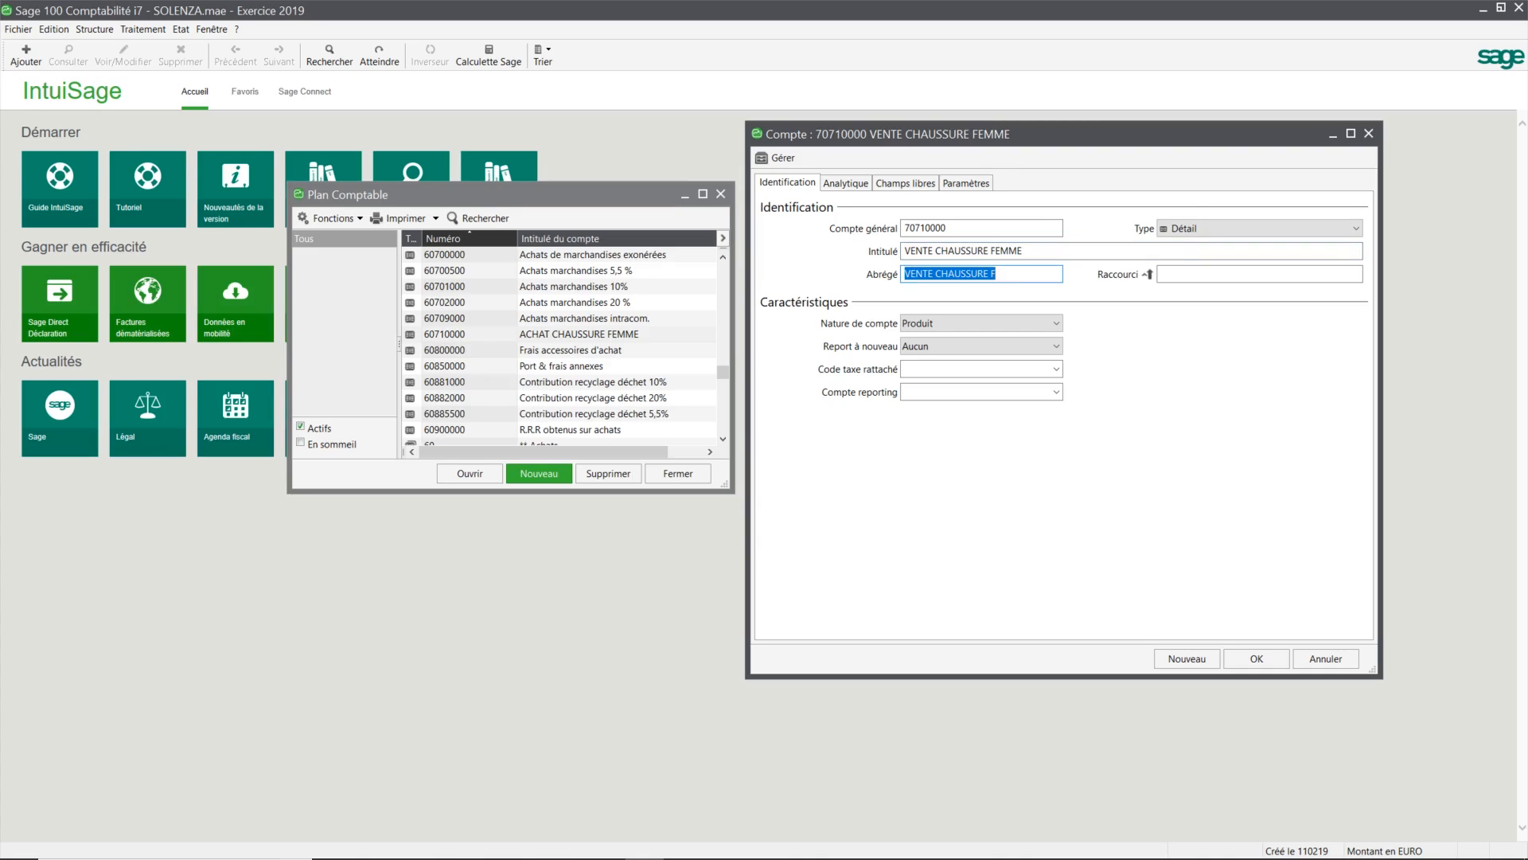
pyautogui.press('Tab')
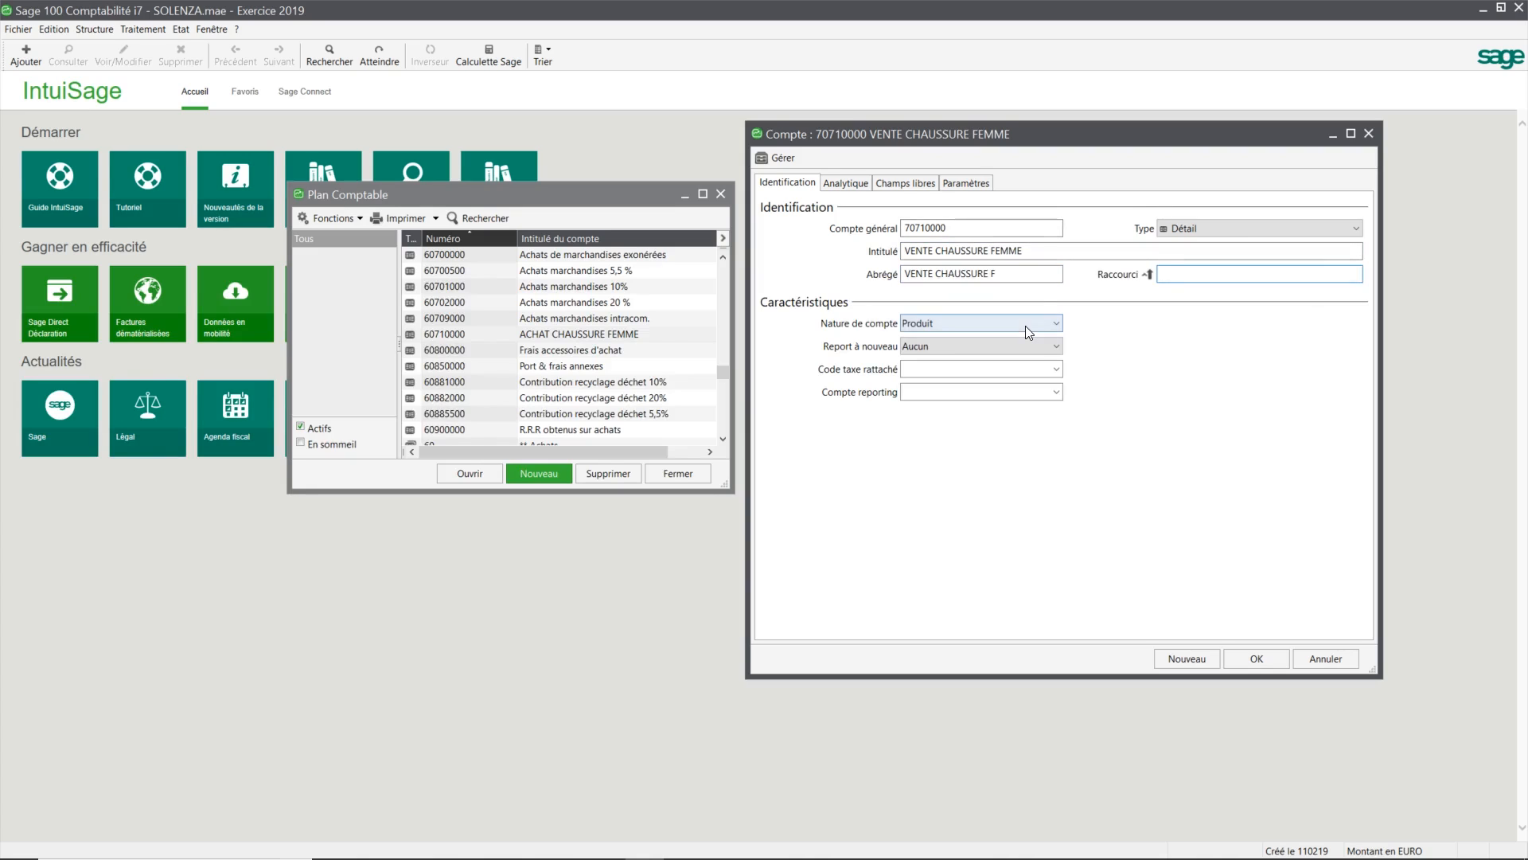
# Set the carry-forward to Reporter le solde du compte and assign tax code C20 (Tva collectée à 20 %), agreeing to attach the account to that tax
pyautogui.click(1051, 345)
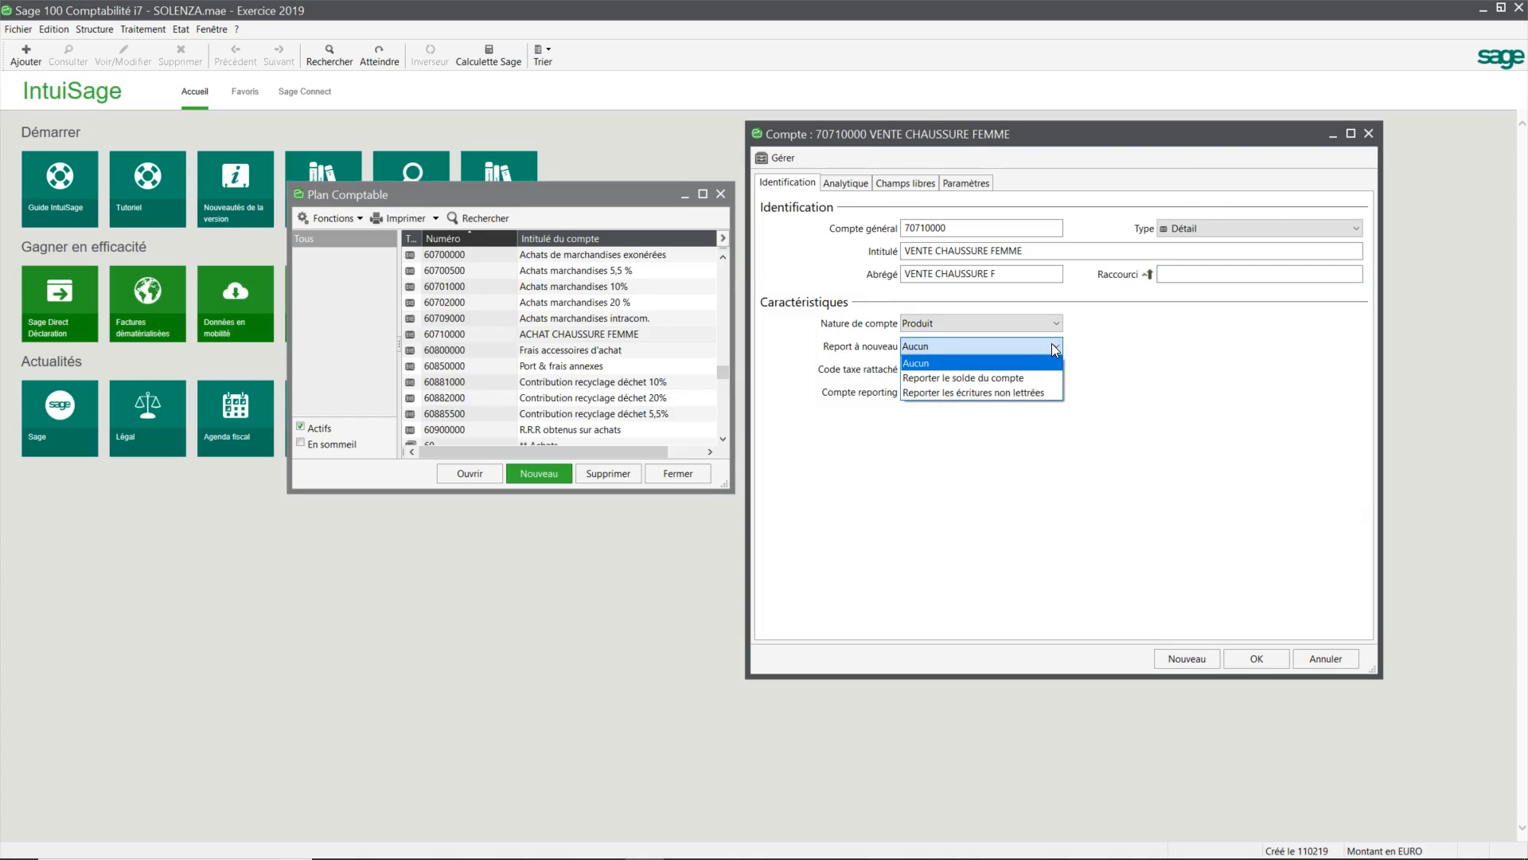
pyautogui.click(1009, 376)
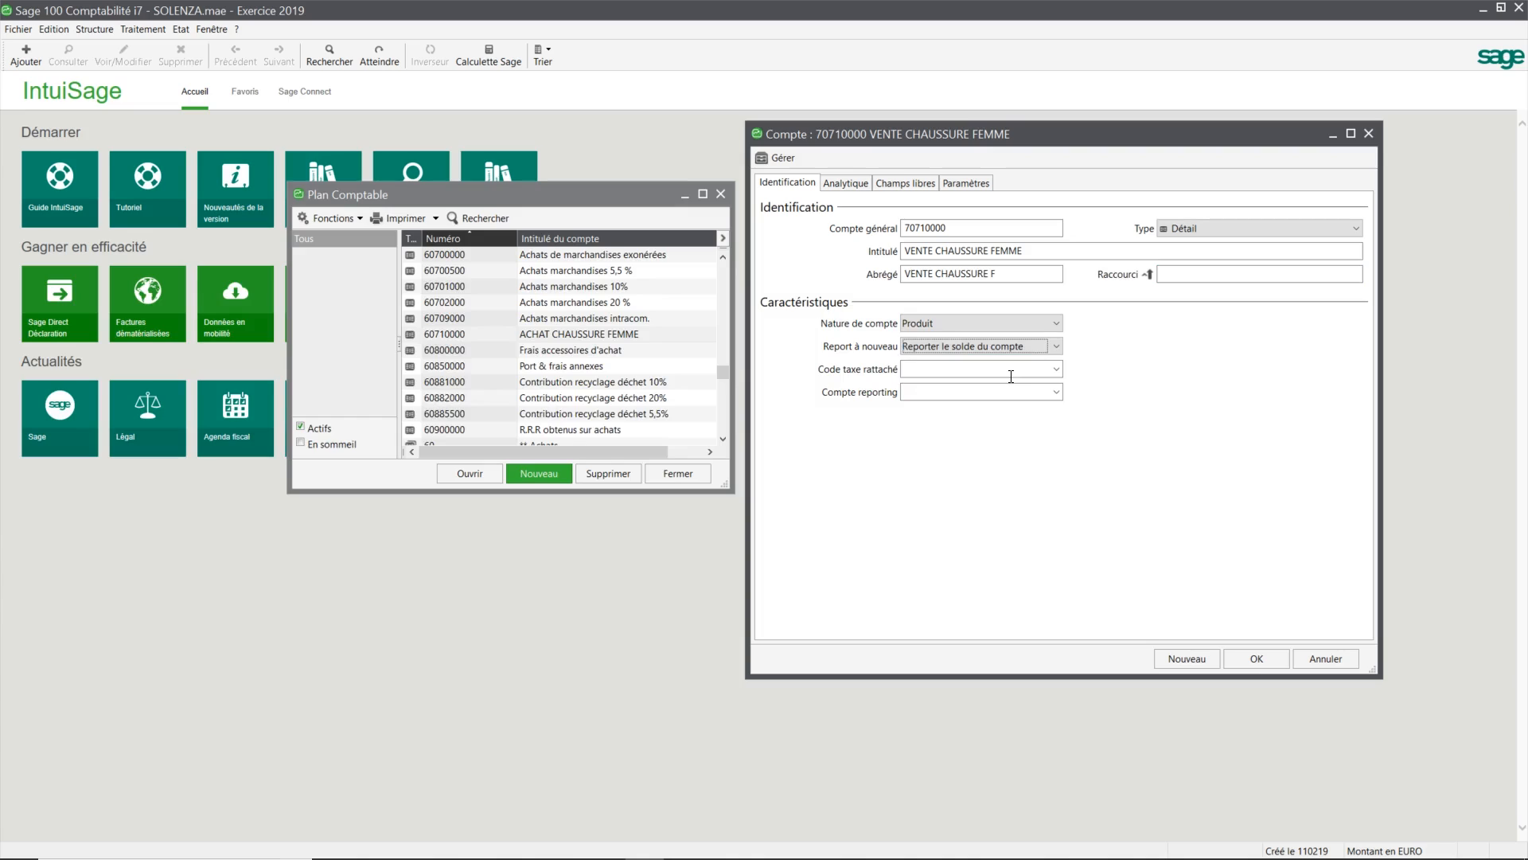
pyautogui.click(1010, 375)
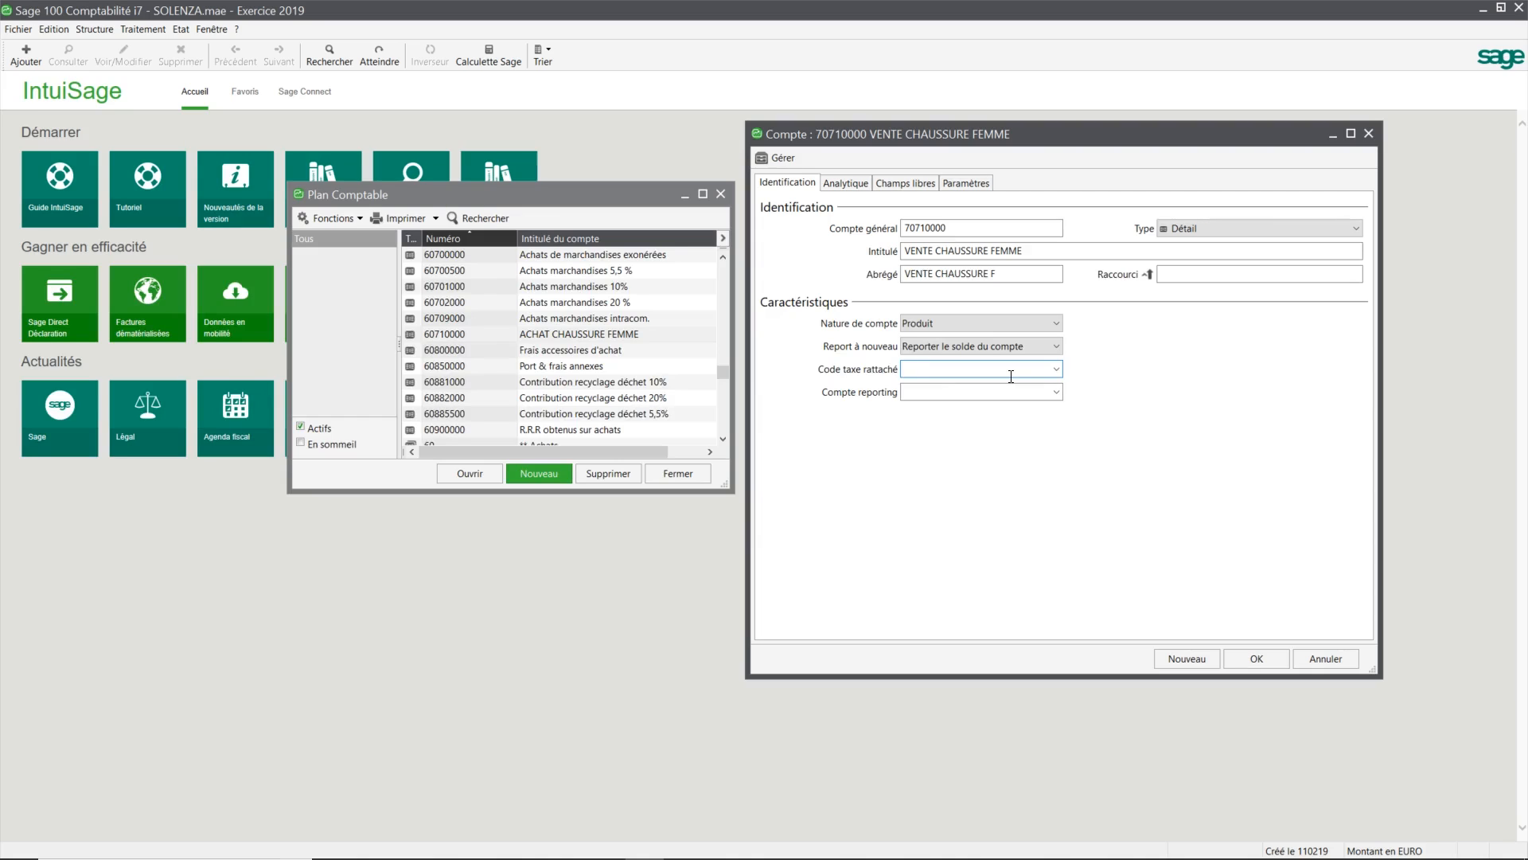
pyautogui.click(1011, 375)
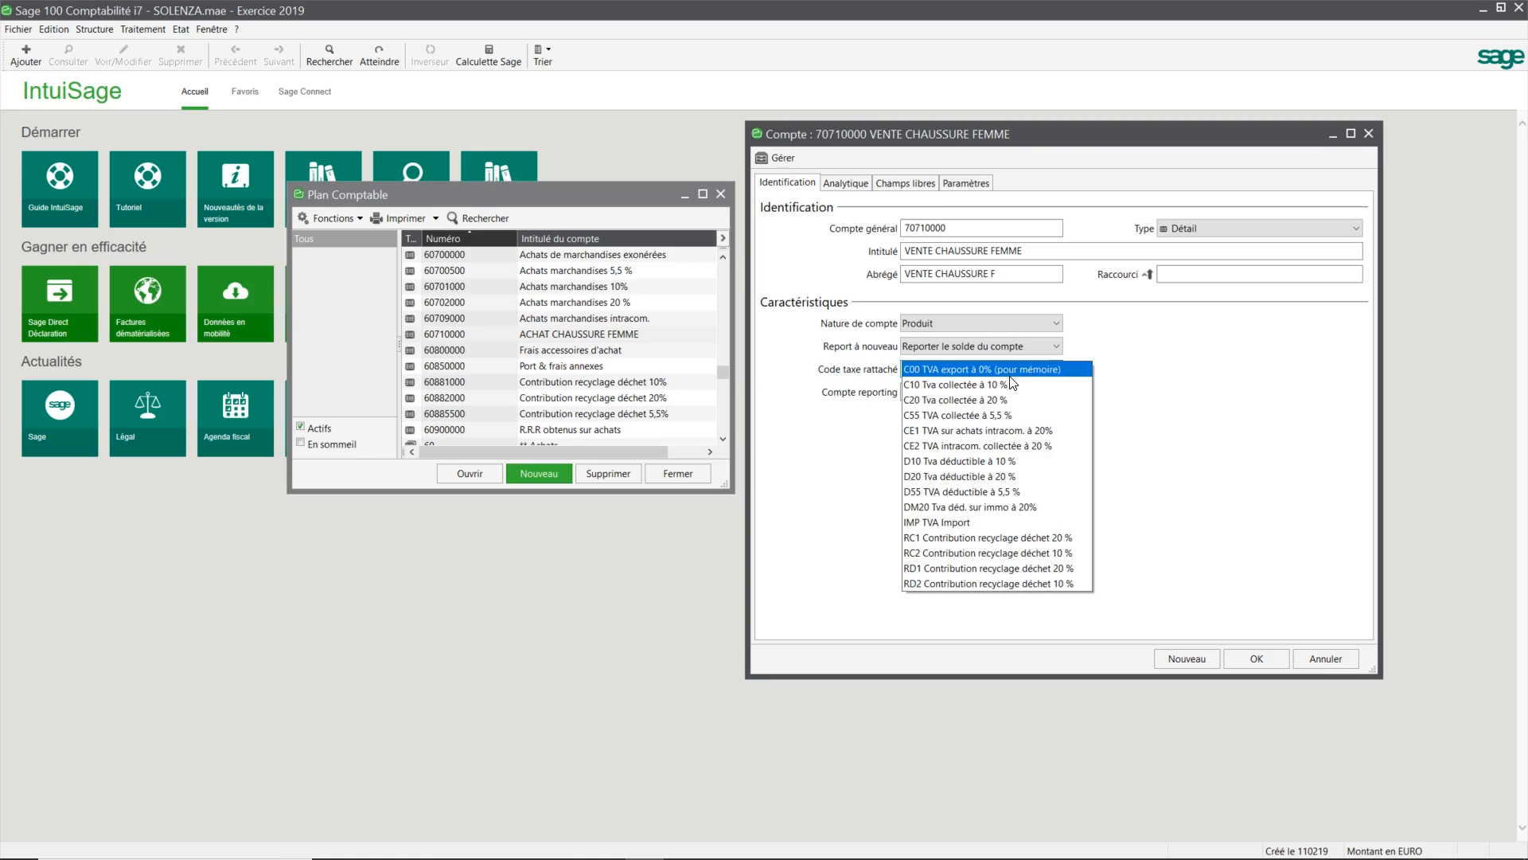
pyautogui.click(965, 401)
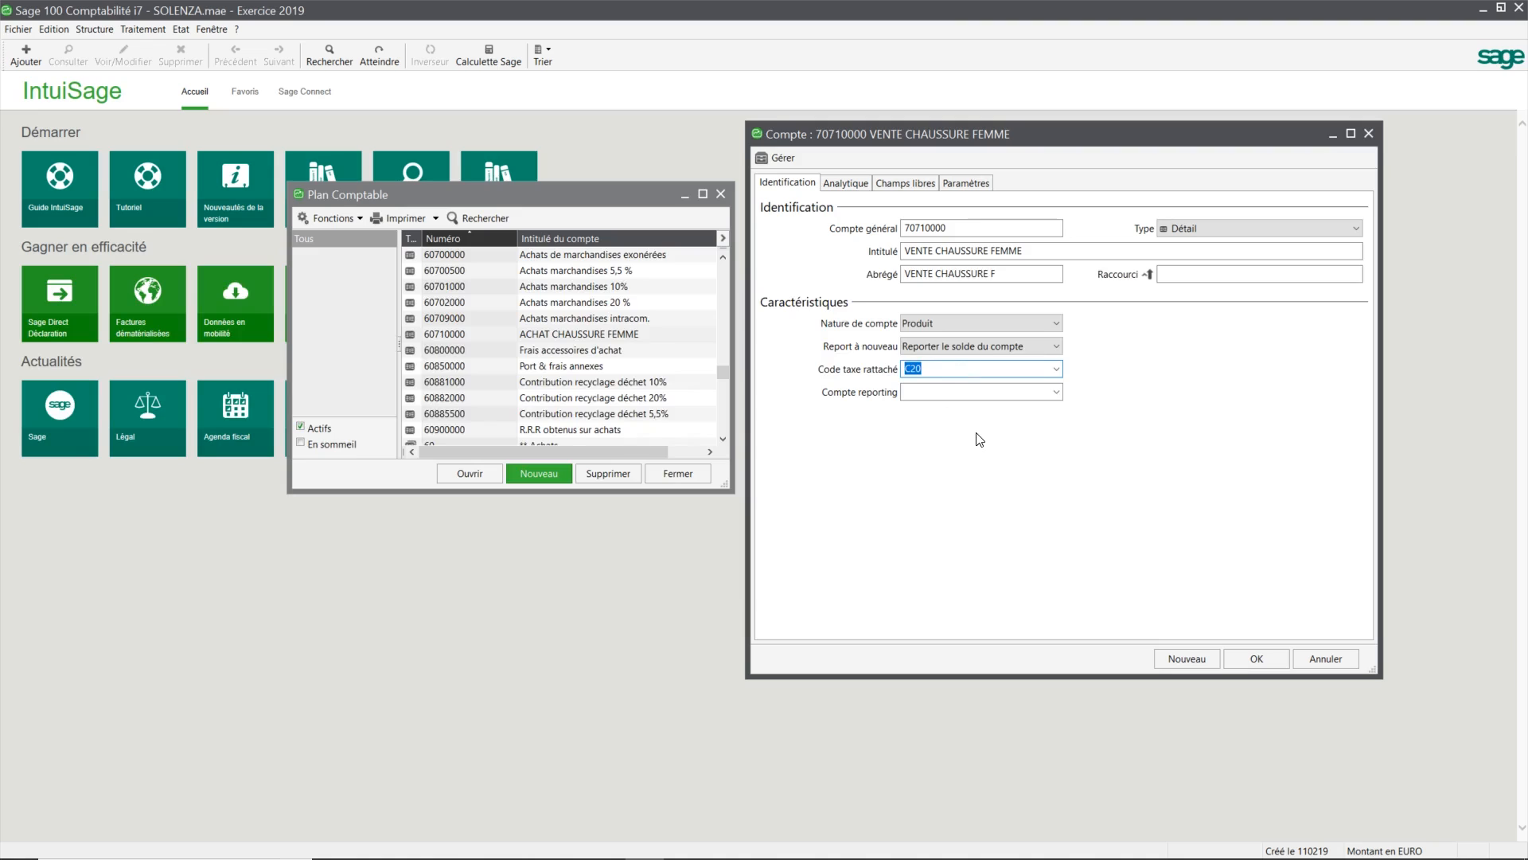
pyautogui.press('Tab')
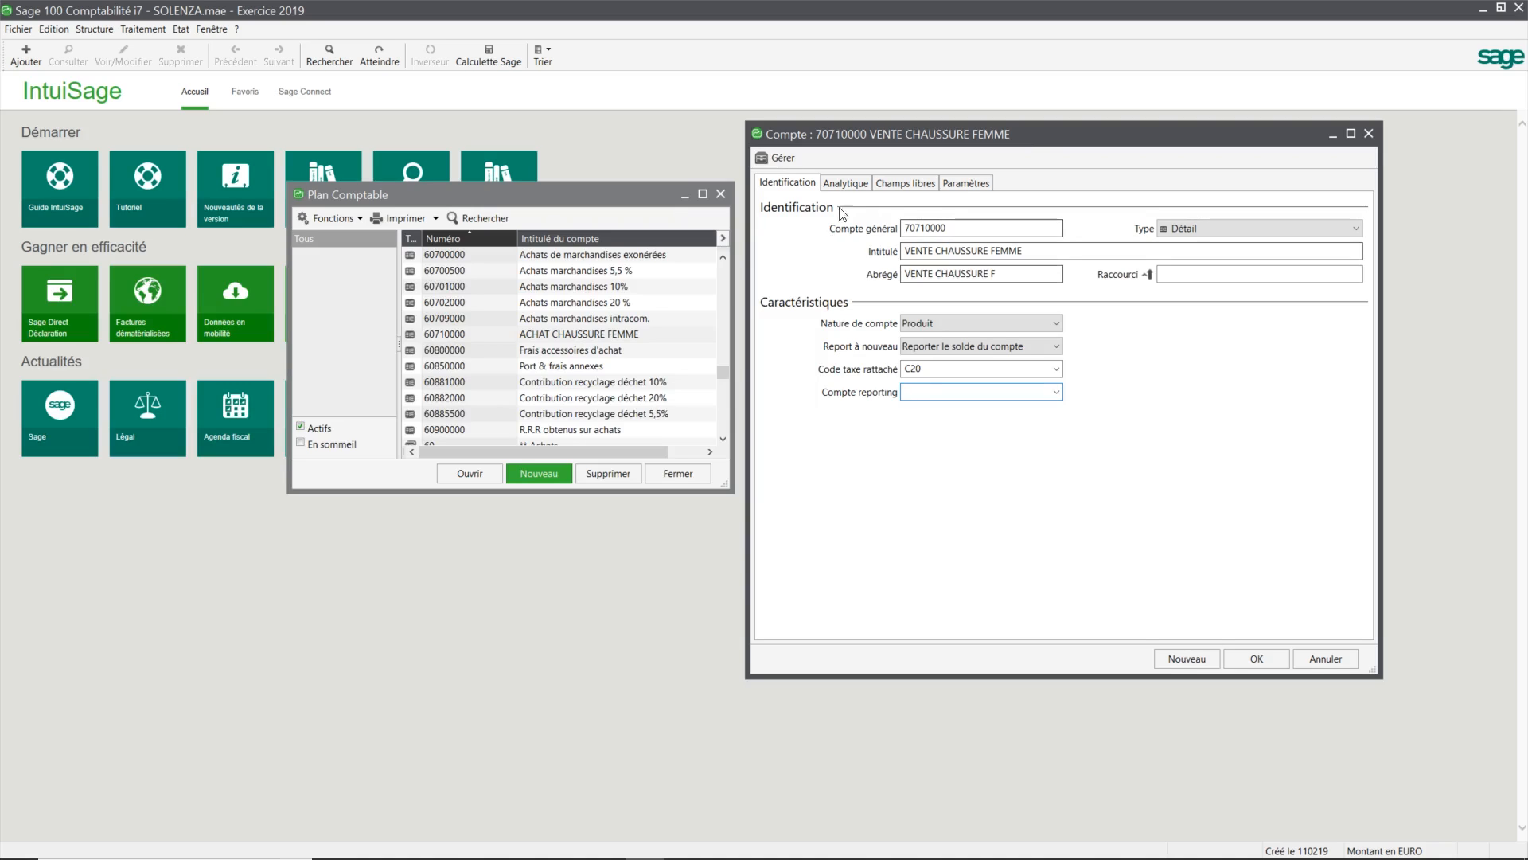
pyautogui.click(846, 185)
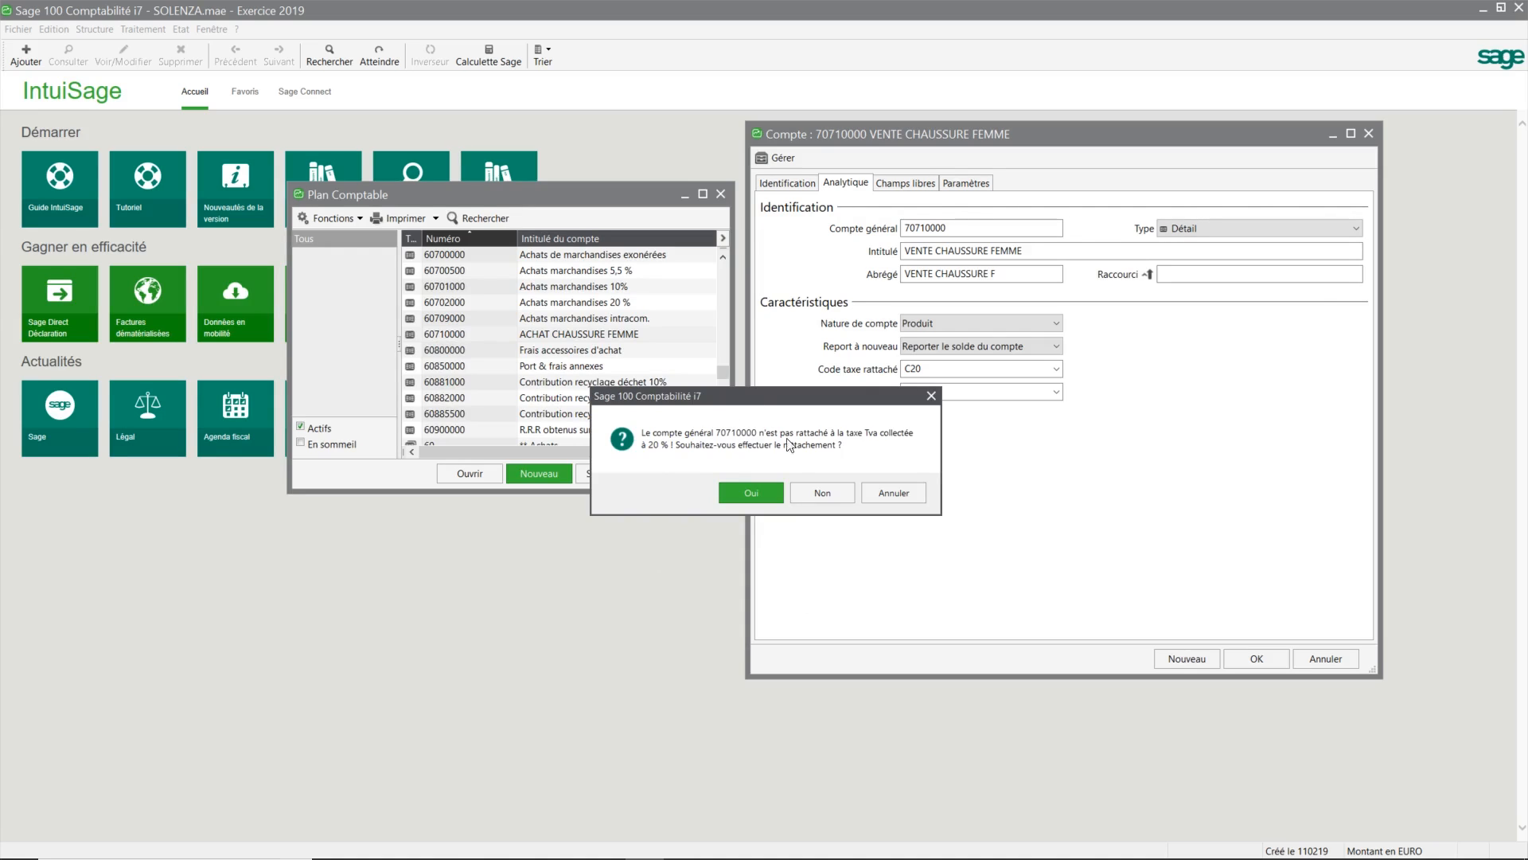
pyautogui.click(751, 492)
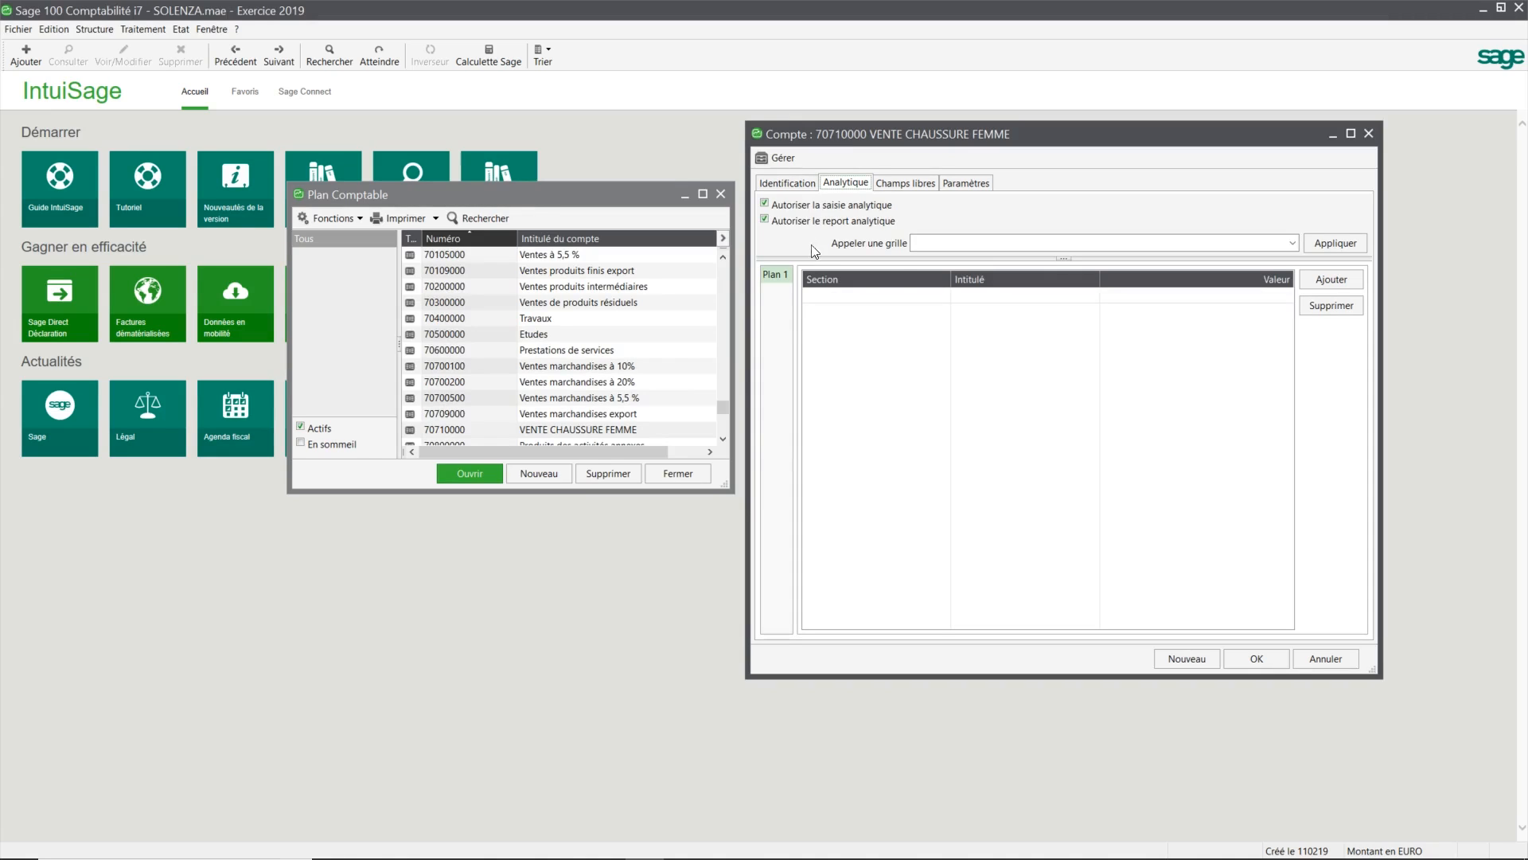
# Check the processing and print options of account 70710000 and save the account
pyautogui.click(966, 183)
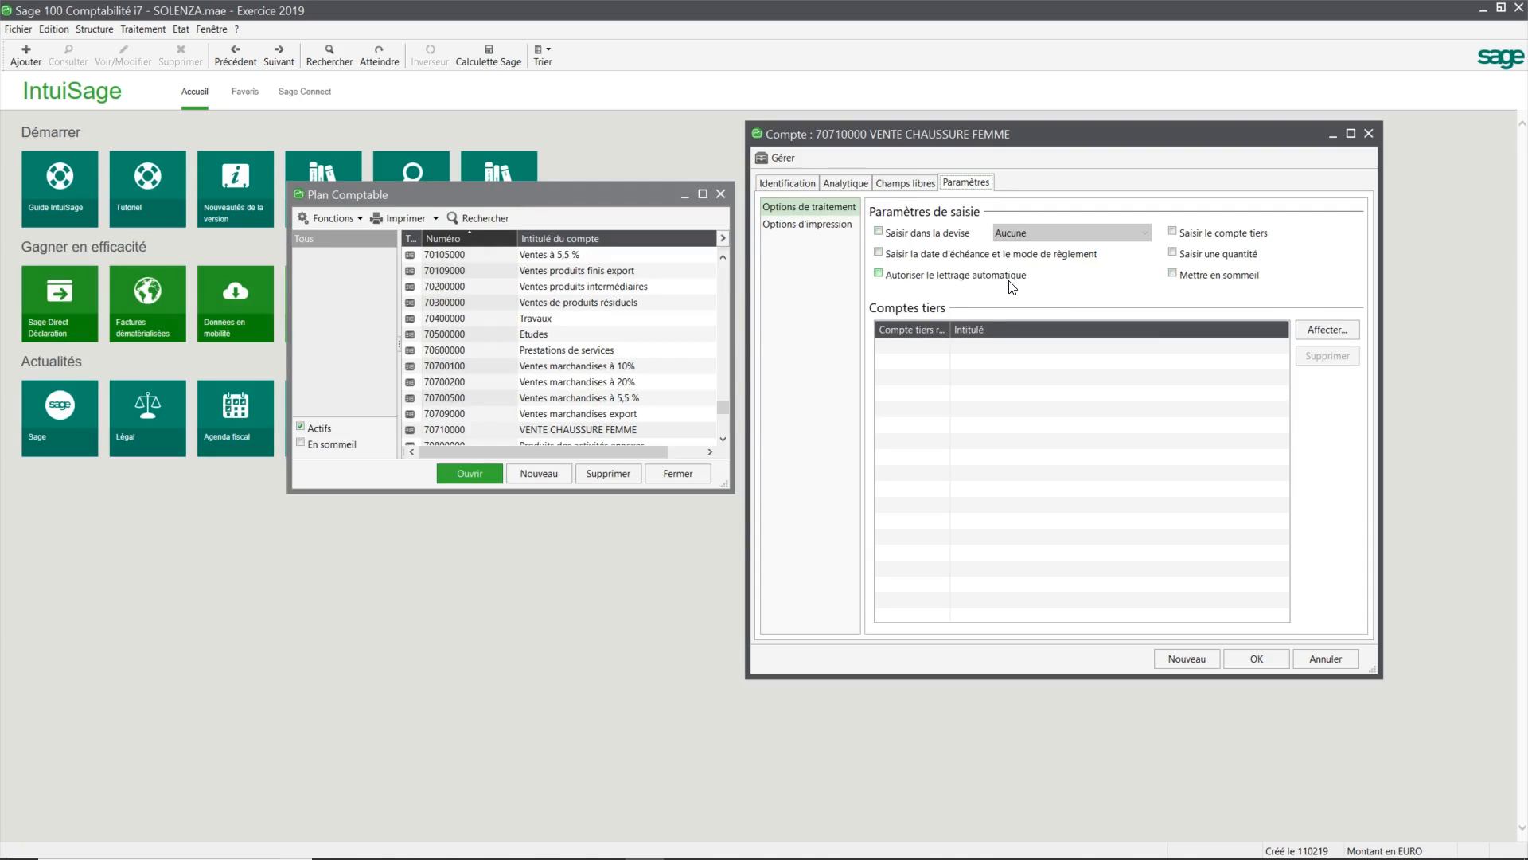
pyautogui.click(806, 225)
pyautogui.click(807, 208)
pyautogui.click(1269, 660)
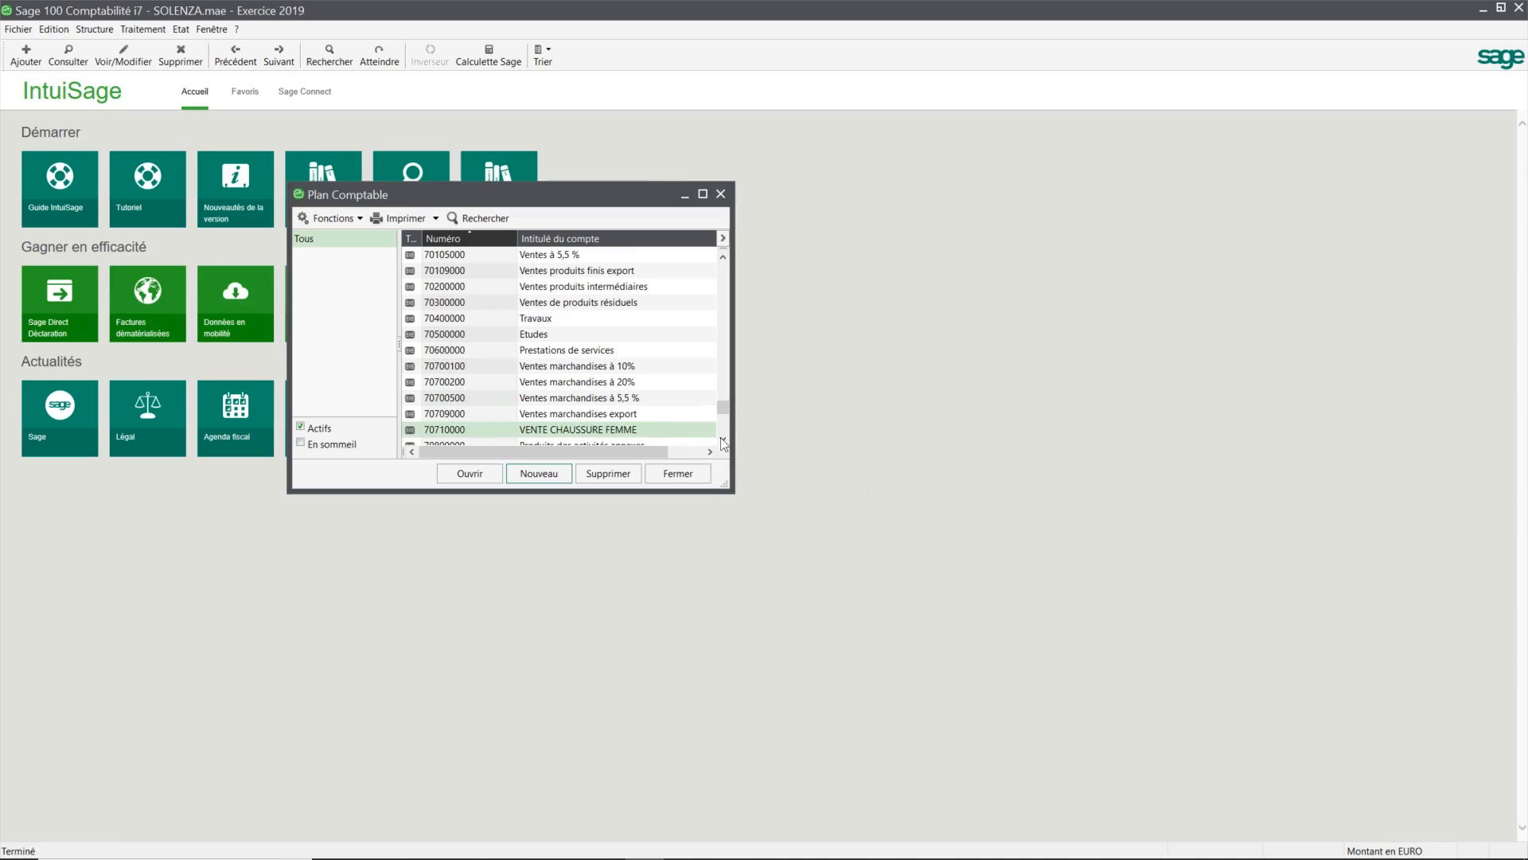
# Look through the chart of accounts around the new sales account and back up to the charge accounts of class 6
pyautogui.scroll(-1, 720, 437)
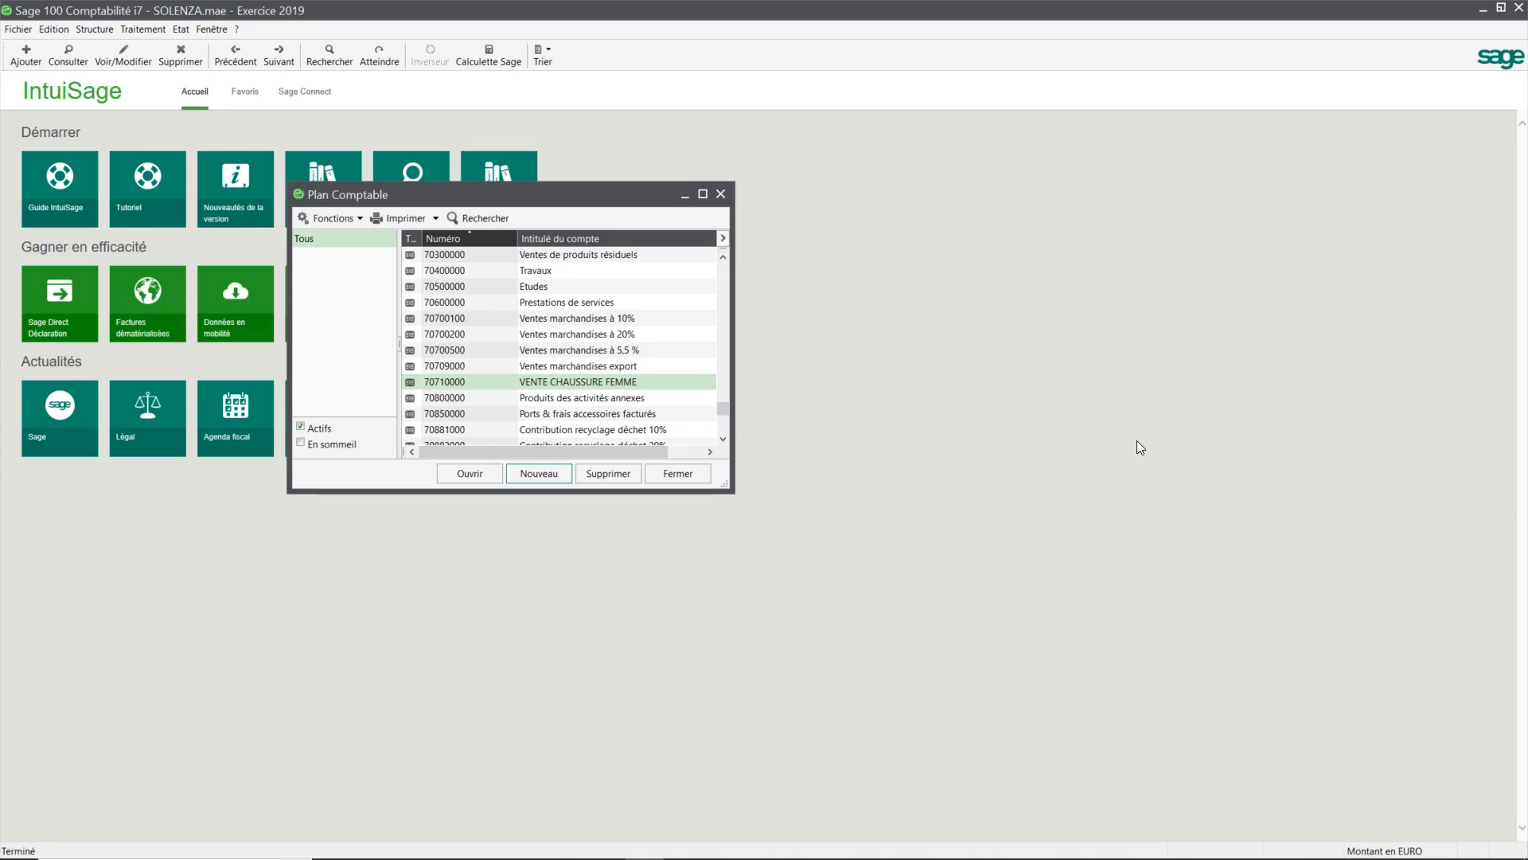
pyautogui.scroll(4, 664, 363)
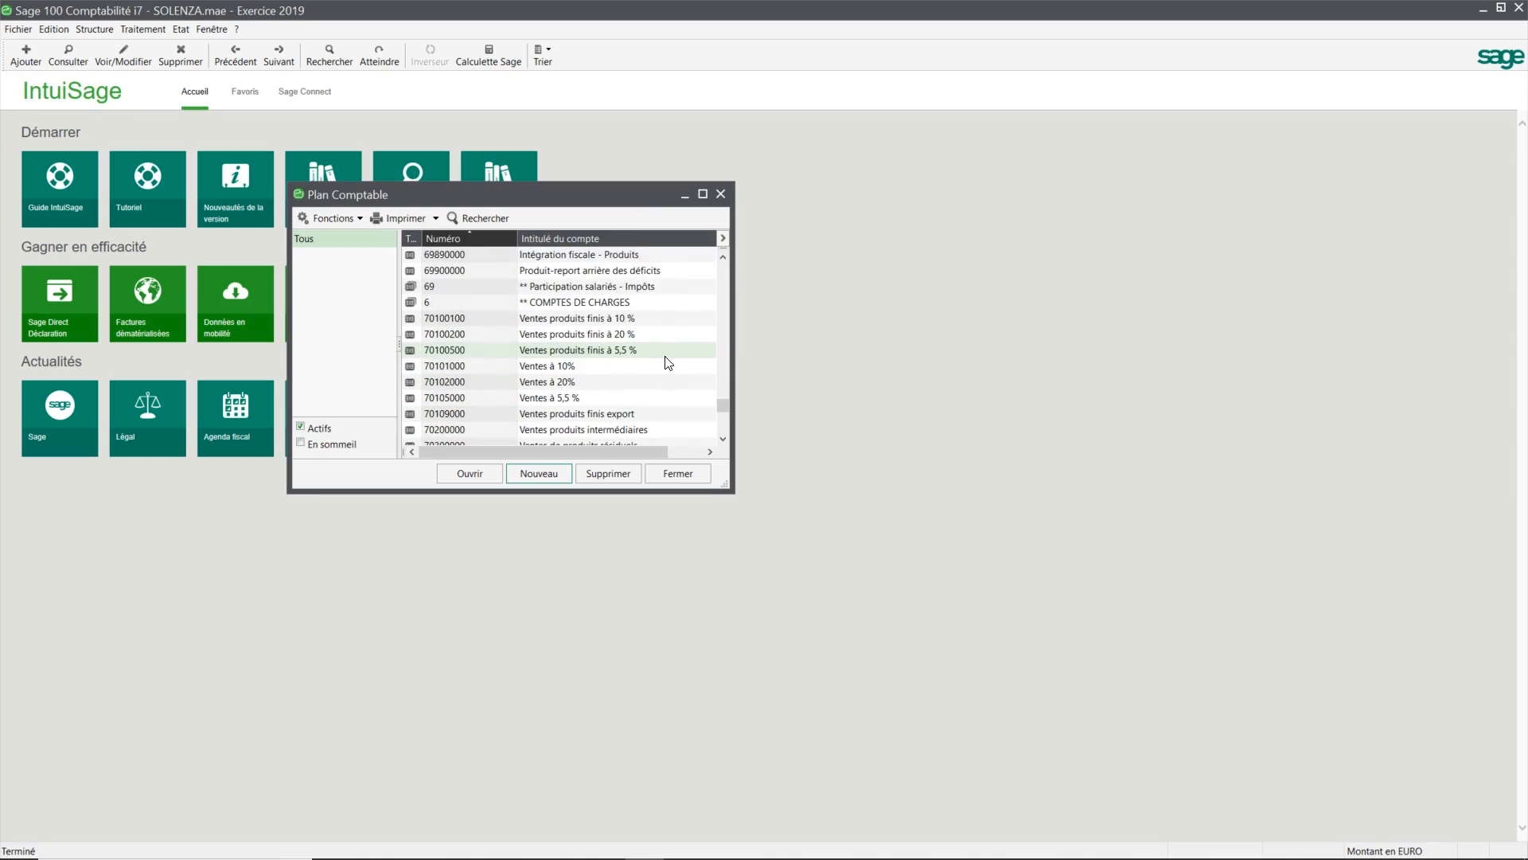
pyautogui.scroll(2, 670, 360)
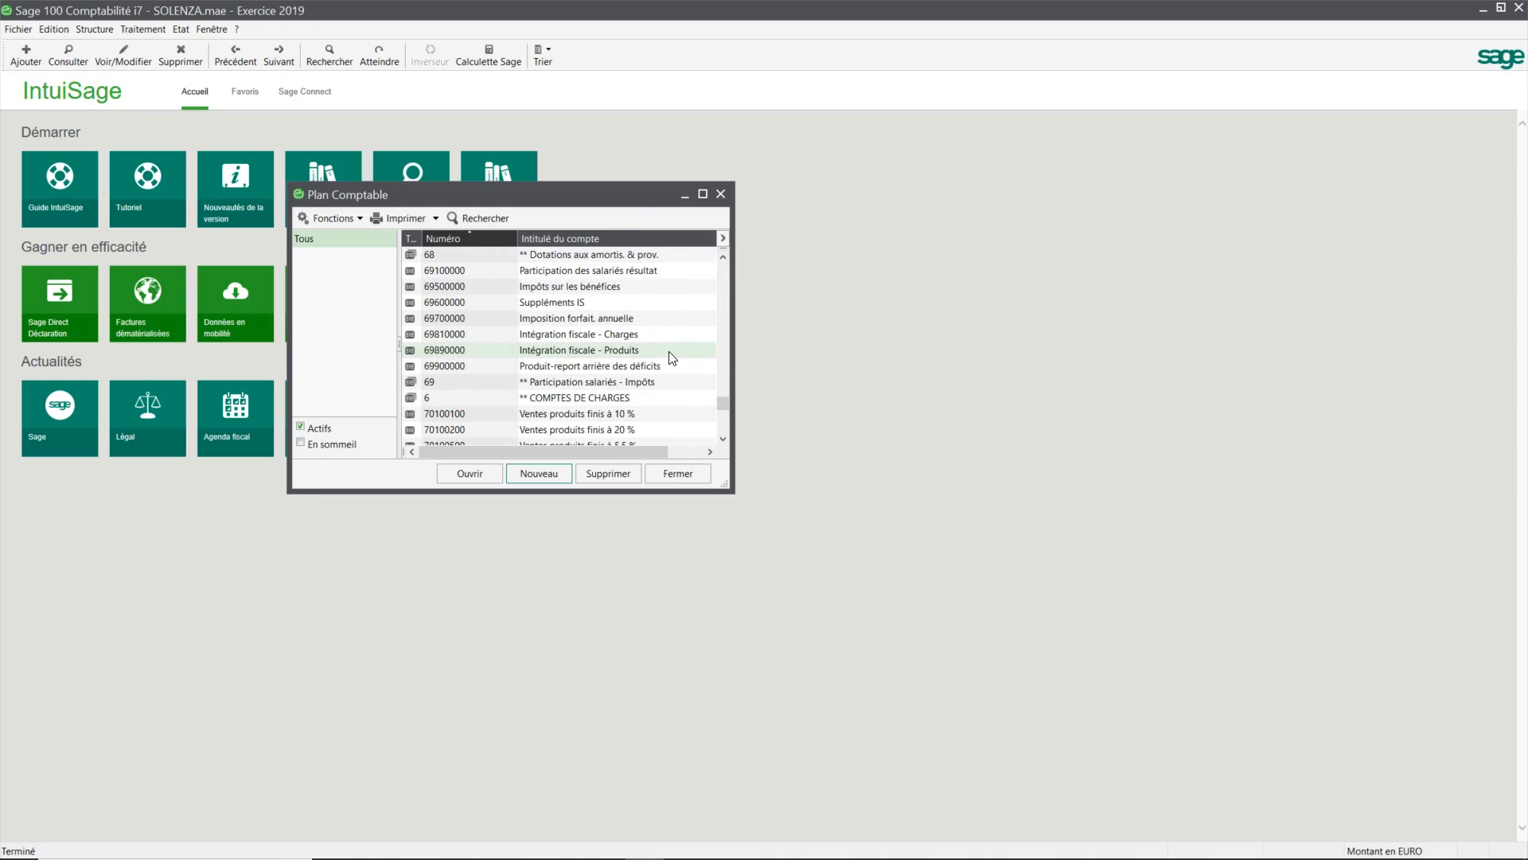